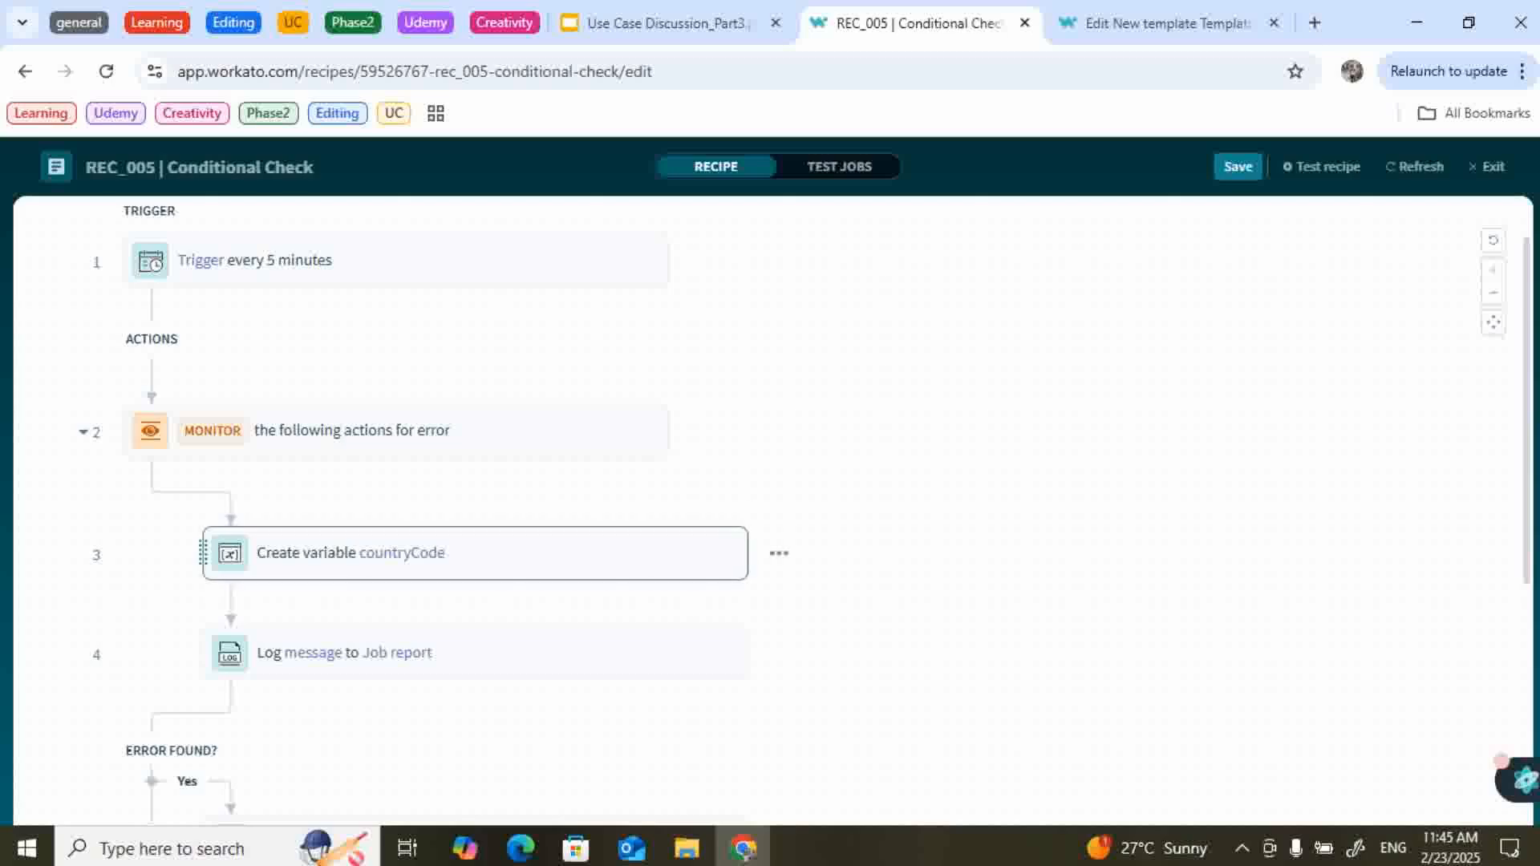
# Change the countryCode variable's value from USA to CAN.
pyautogui.click(481, 553)
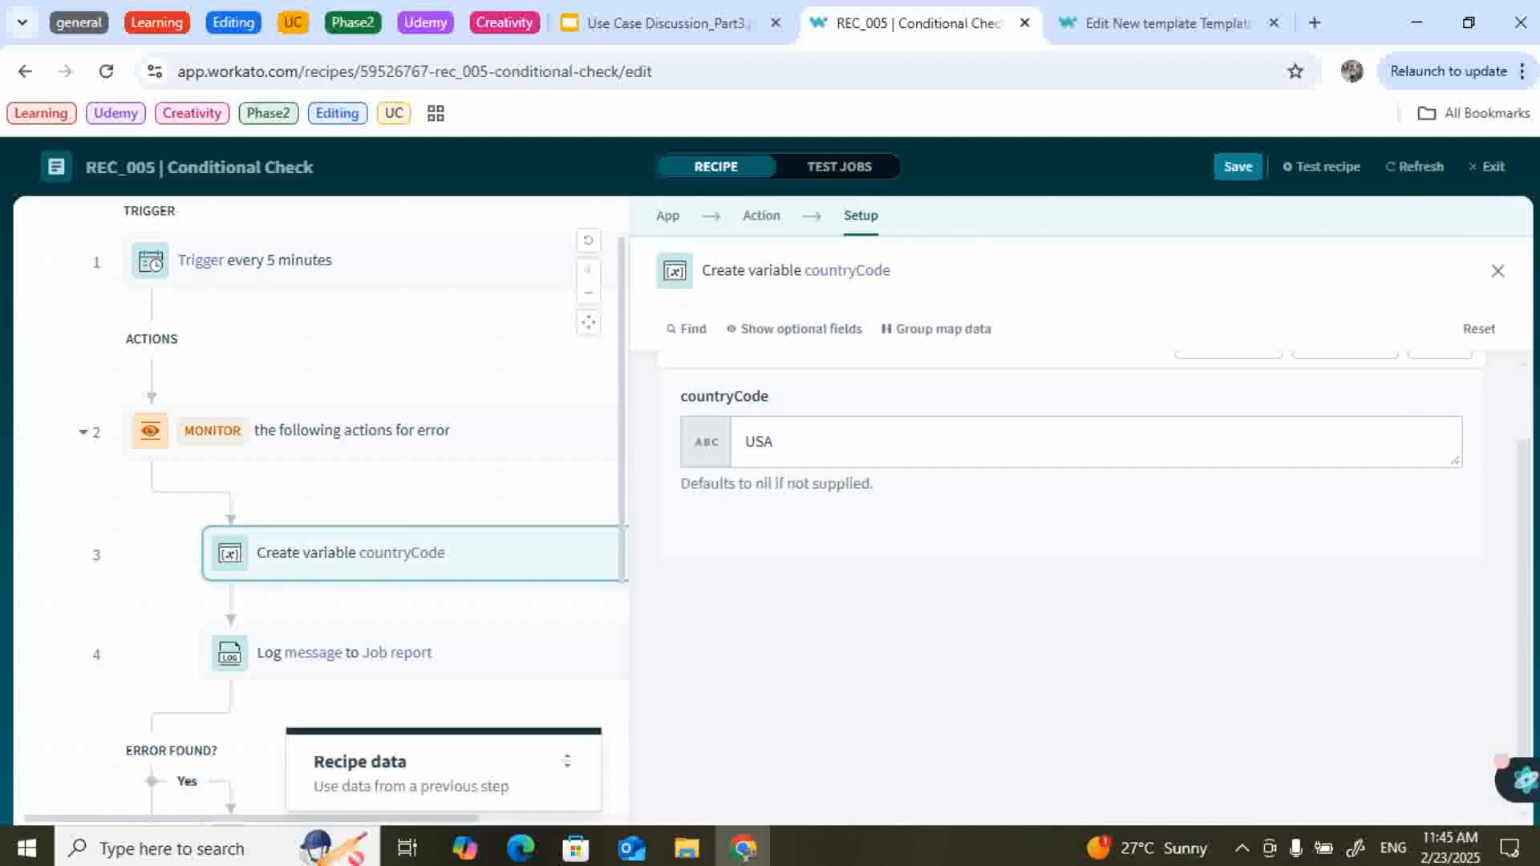
pyautogui.doubleClick(759, 442)
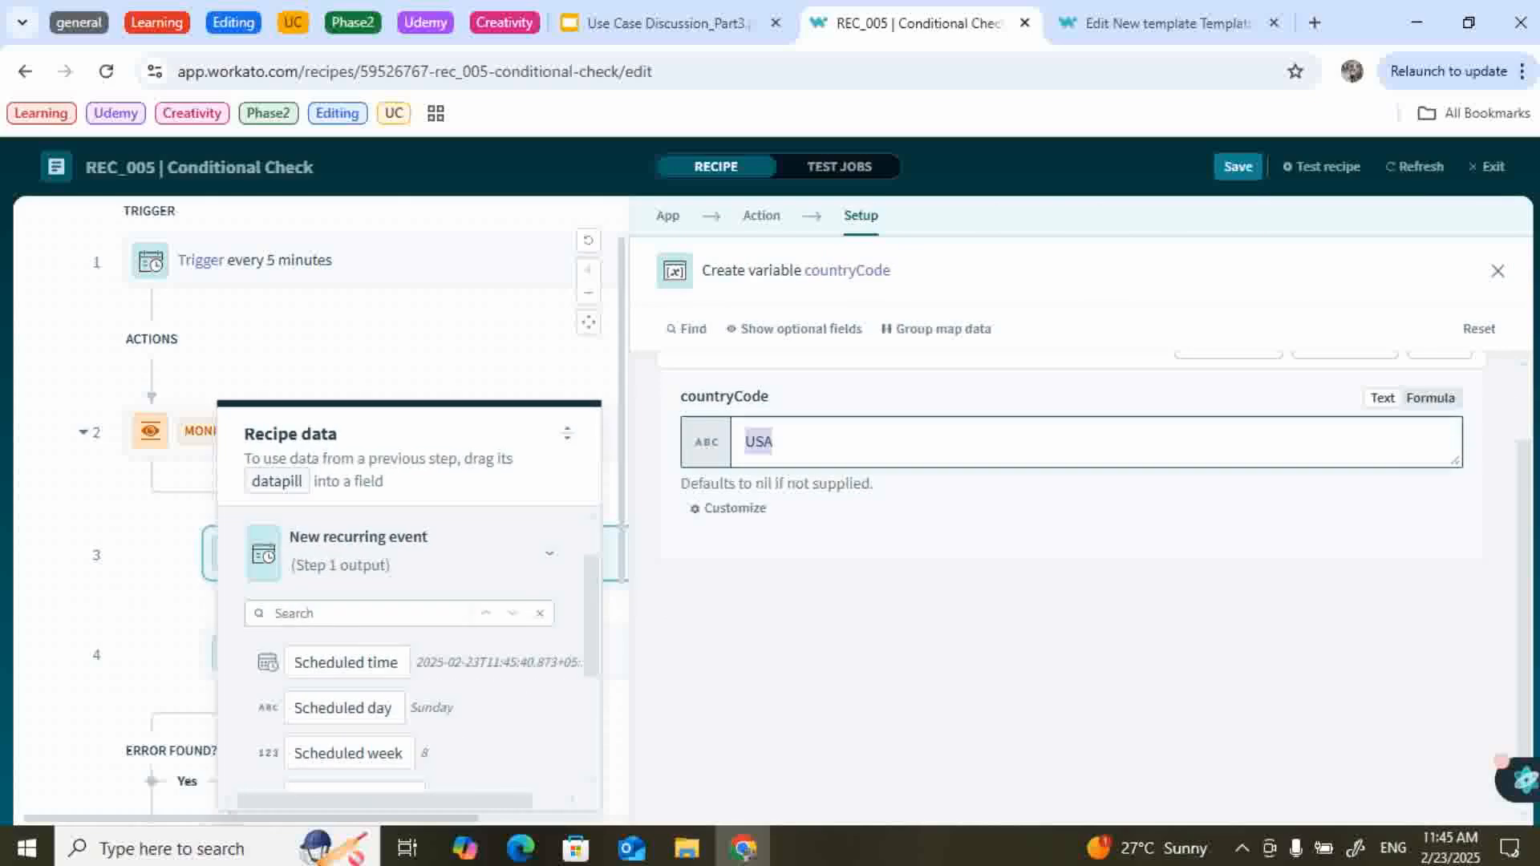
pyautogui.write('CAN')
pyautogui.click(482, 345)
# Review the log step's Message formula mapping CAN to CAD.
pyautogui.scroll(-2, 488, 525)
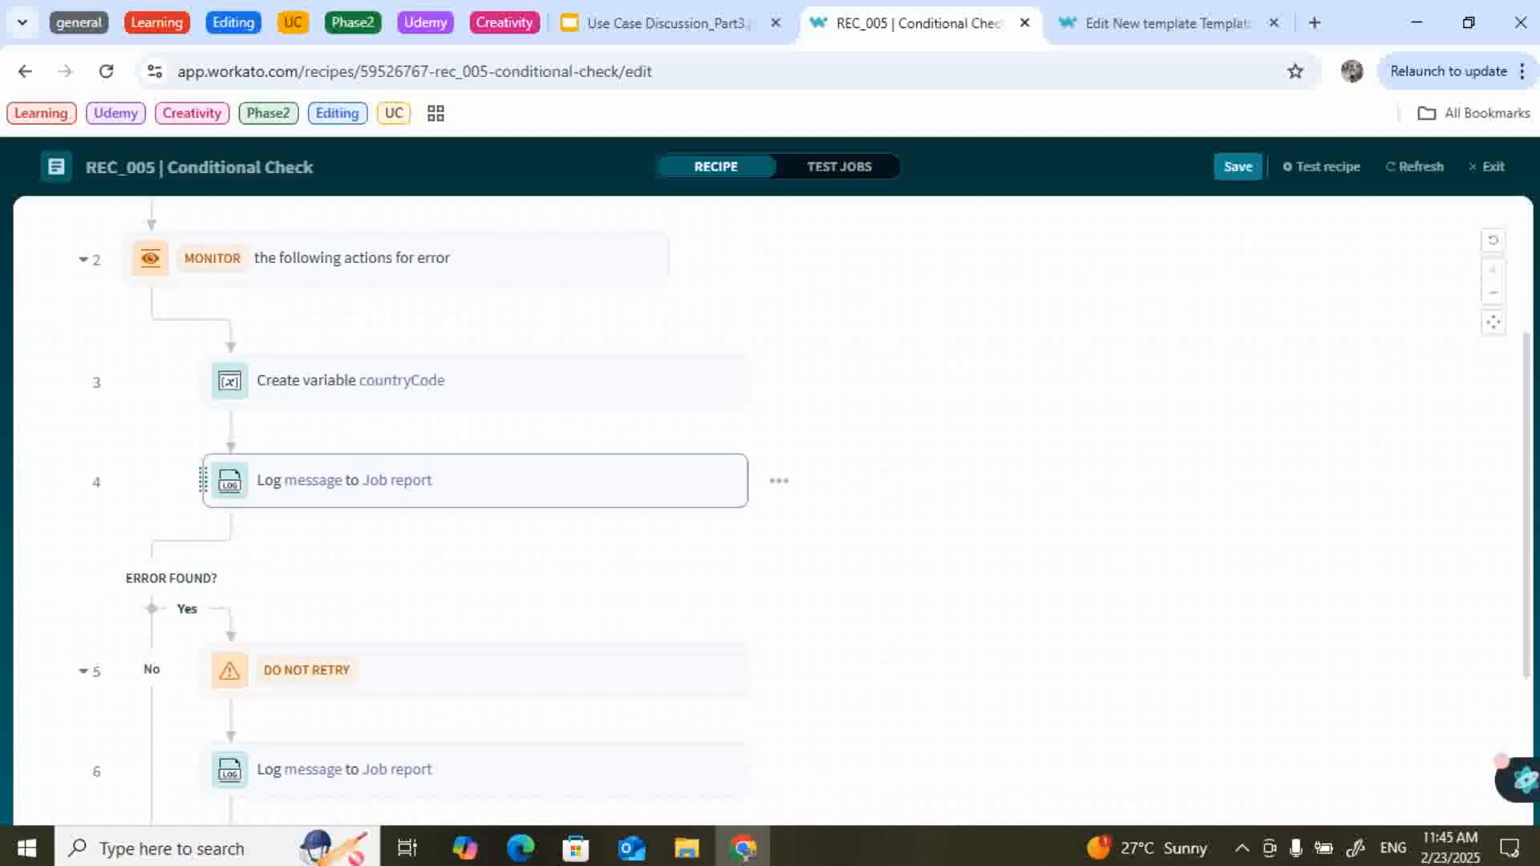
pyautogui.click(481, 480)
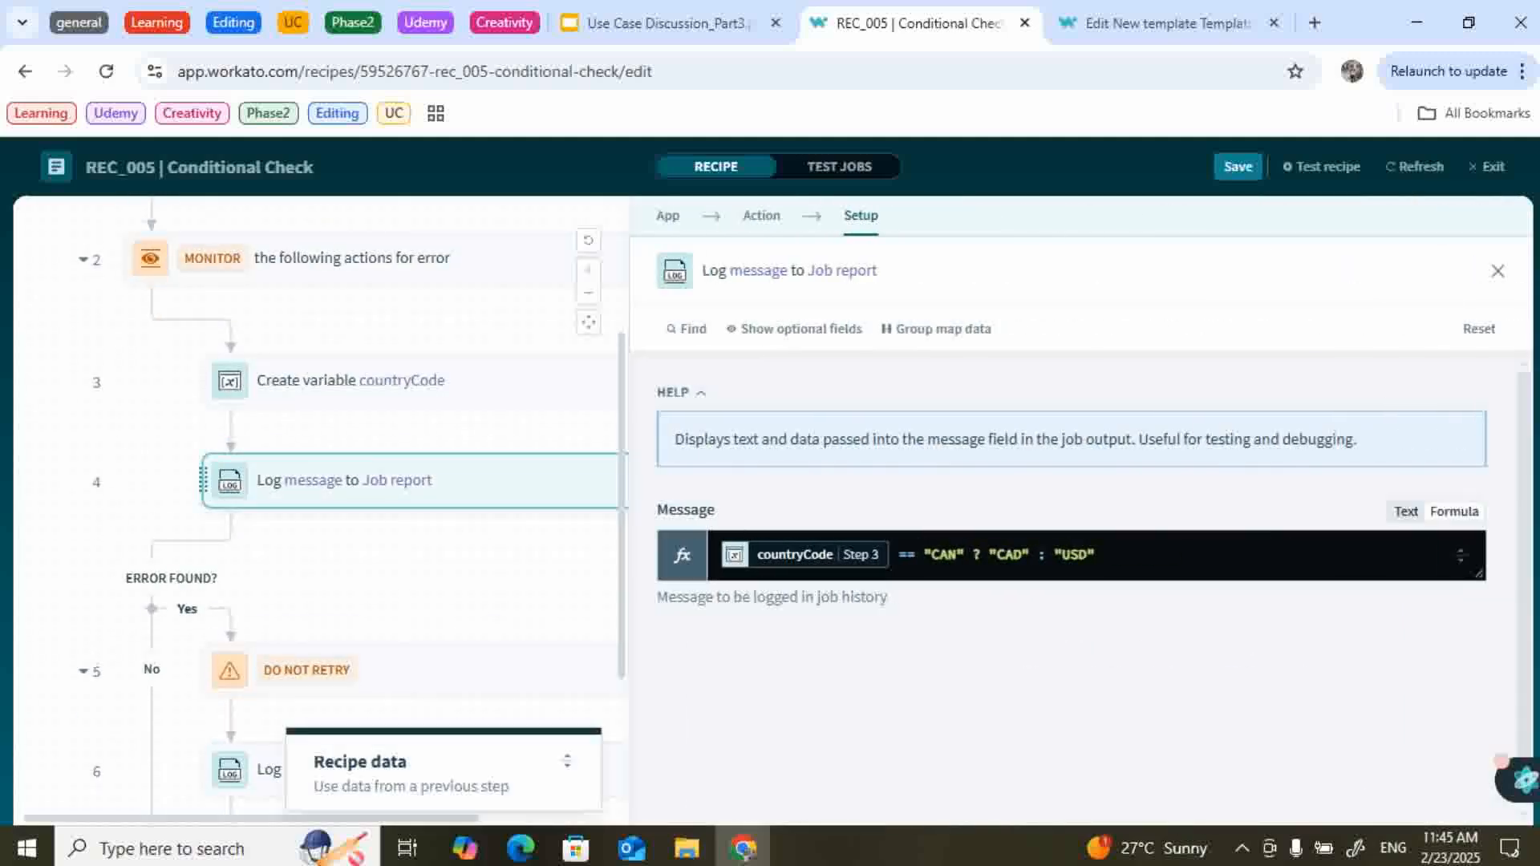
pyautogui.scroll(-1, 489, 459)
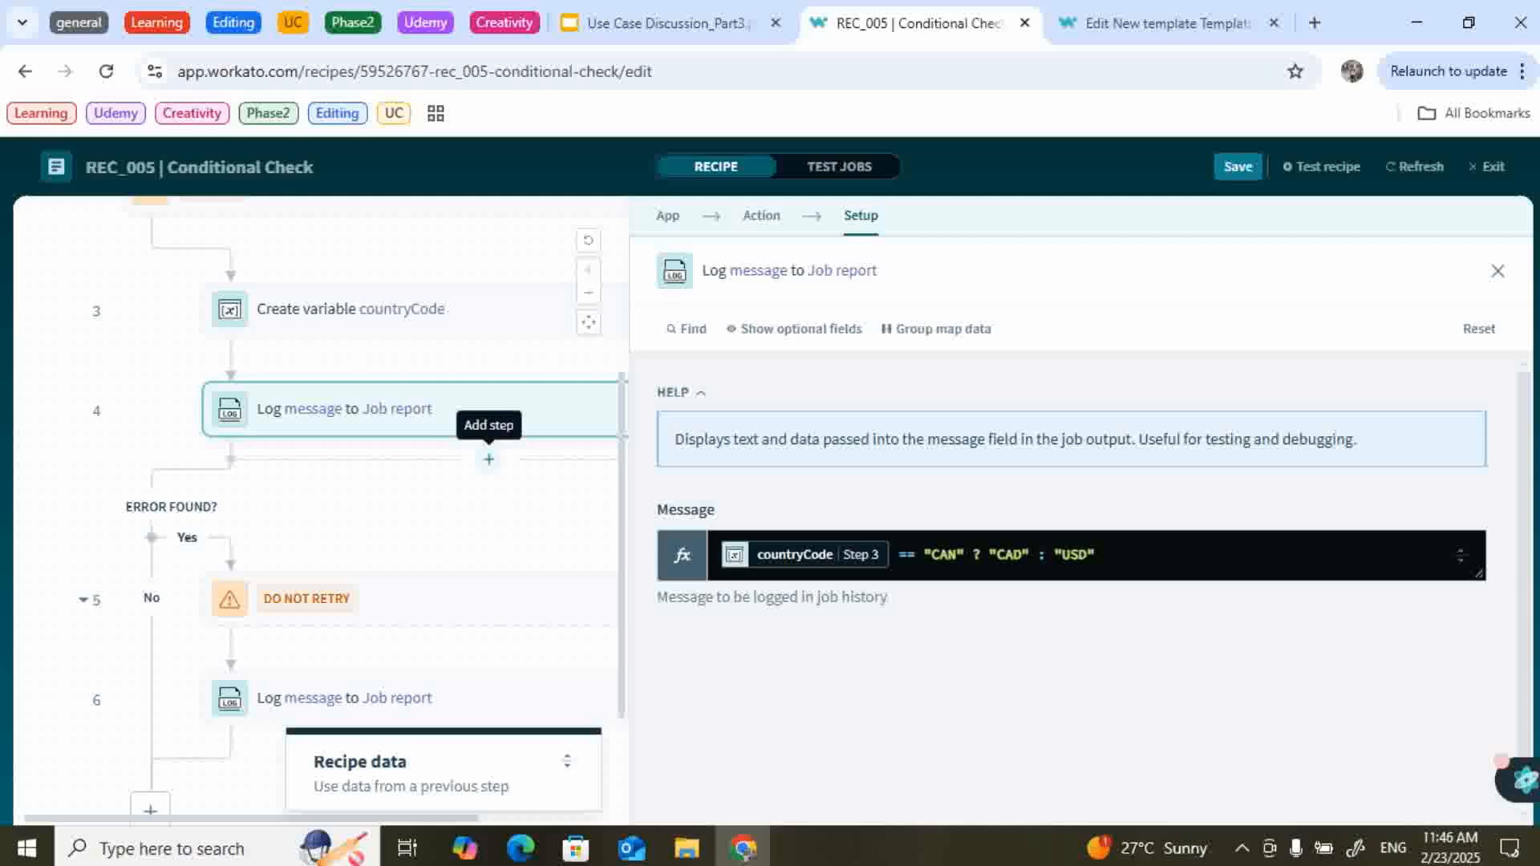
pyautogui.moveTo(1101, 555); pyautogui.dragTo(898, 555)
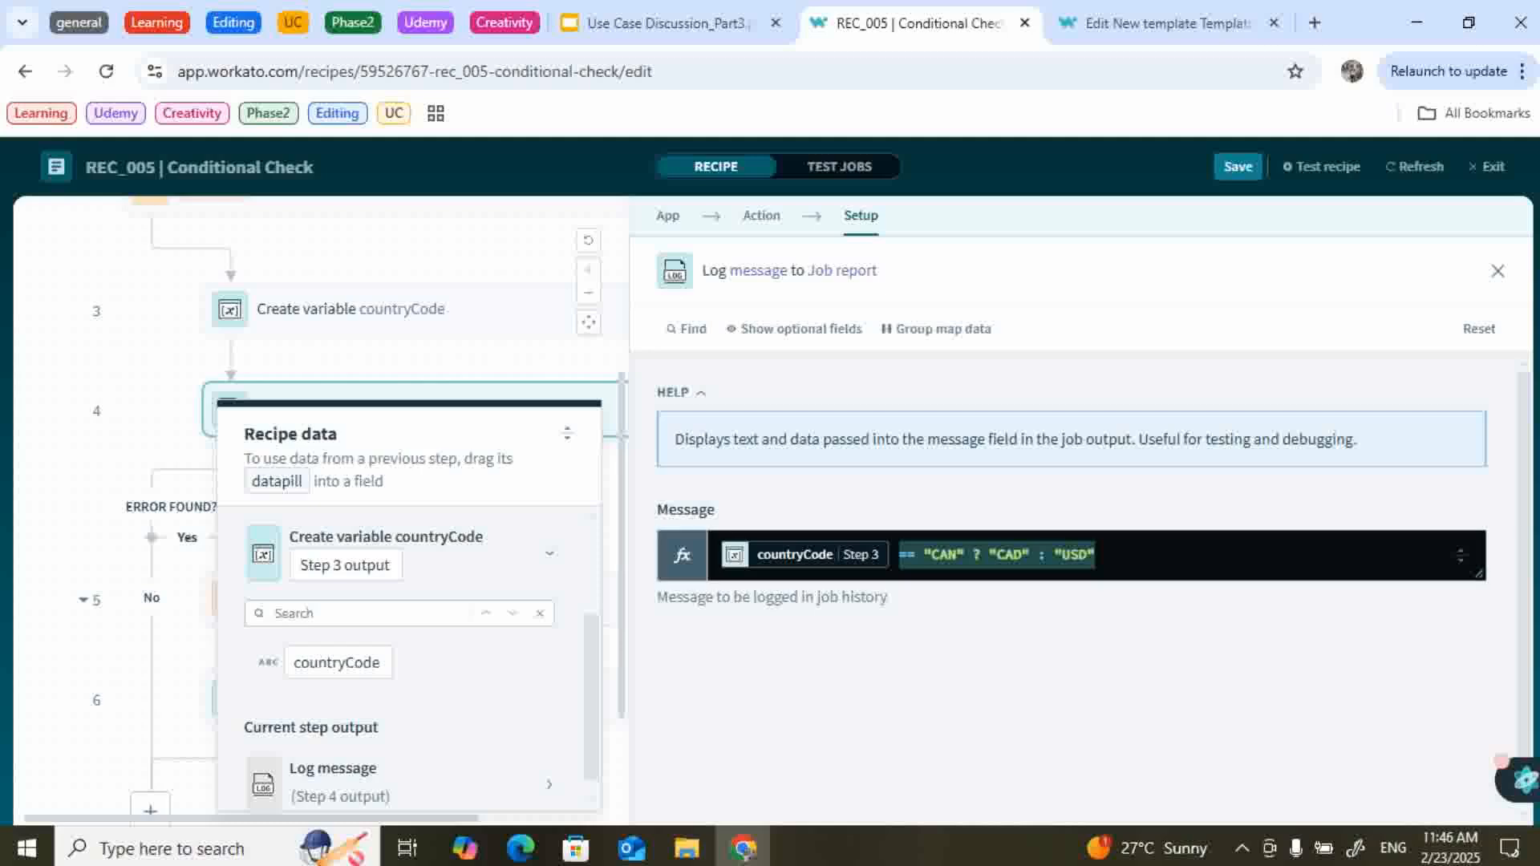
pyautogui.click(1096, 555)
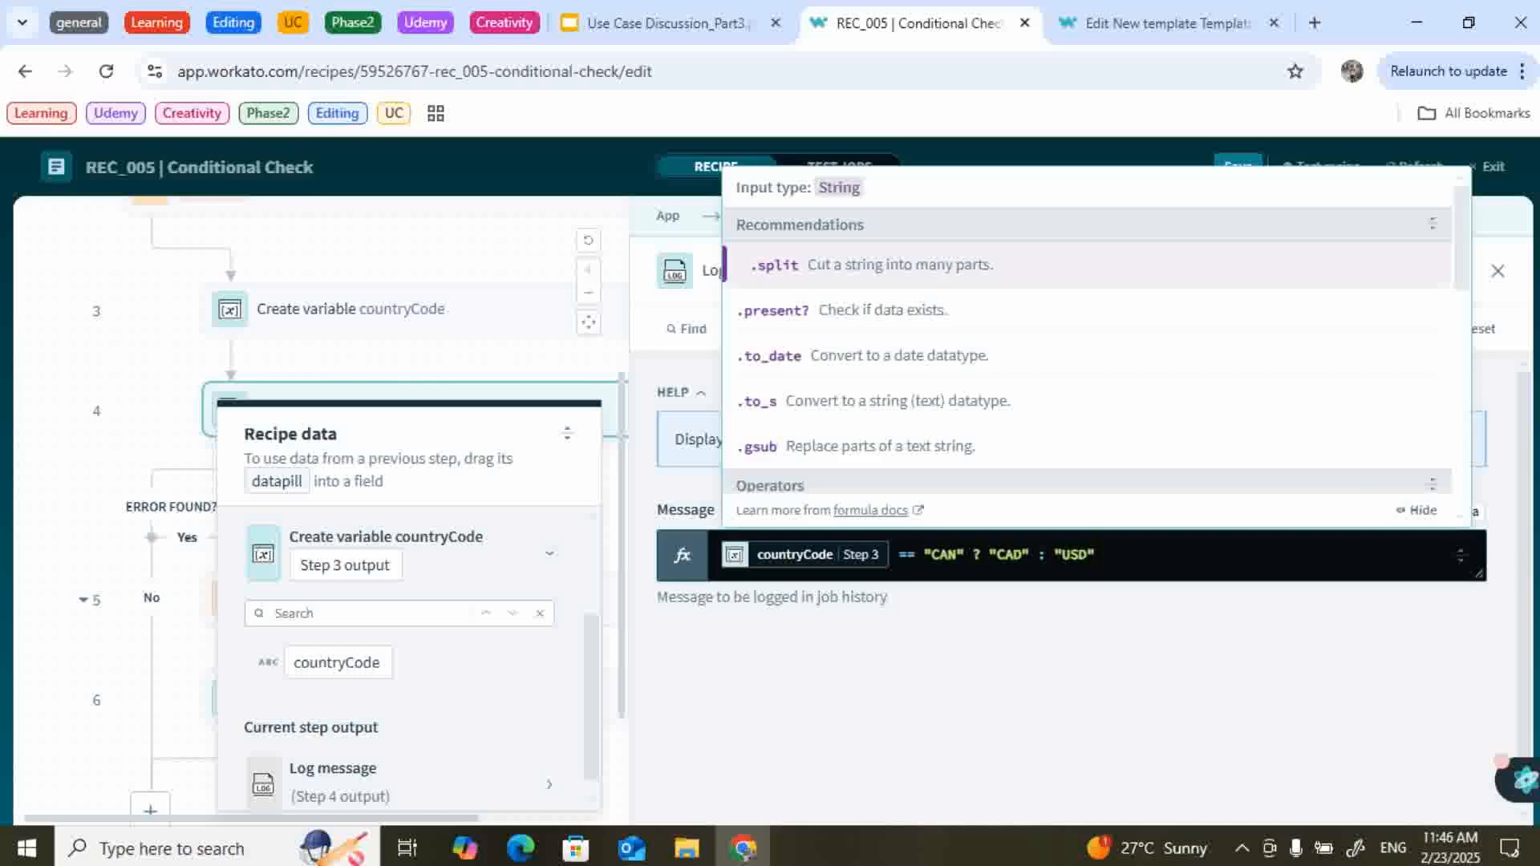
pyautogui.moveTo(989, 555); pyautogui.dragTo(1096, 555)
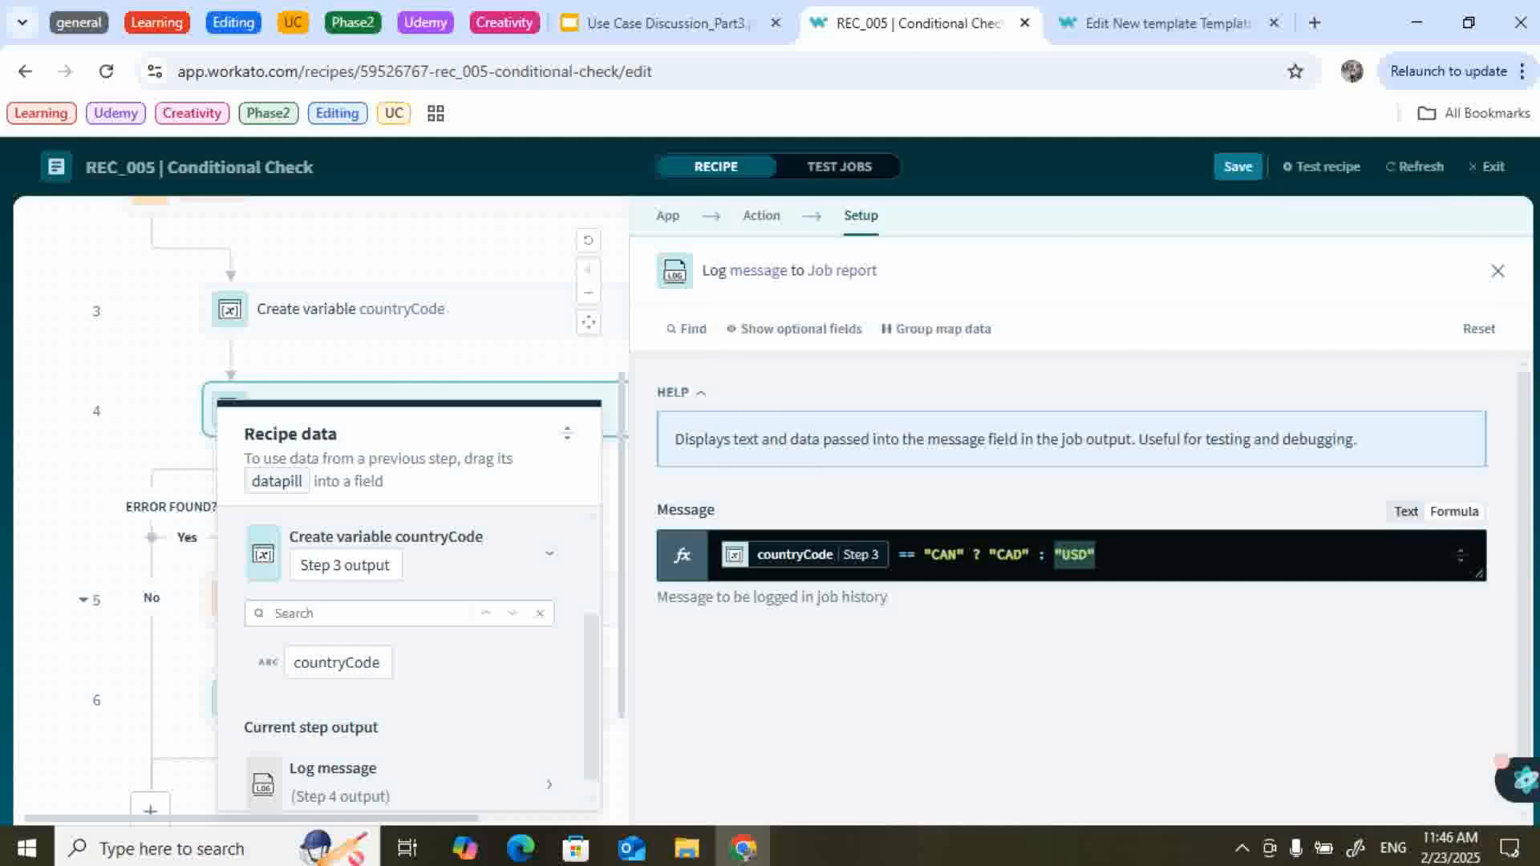
pyautogui.click(514, 360)
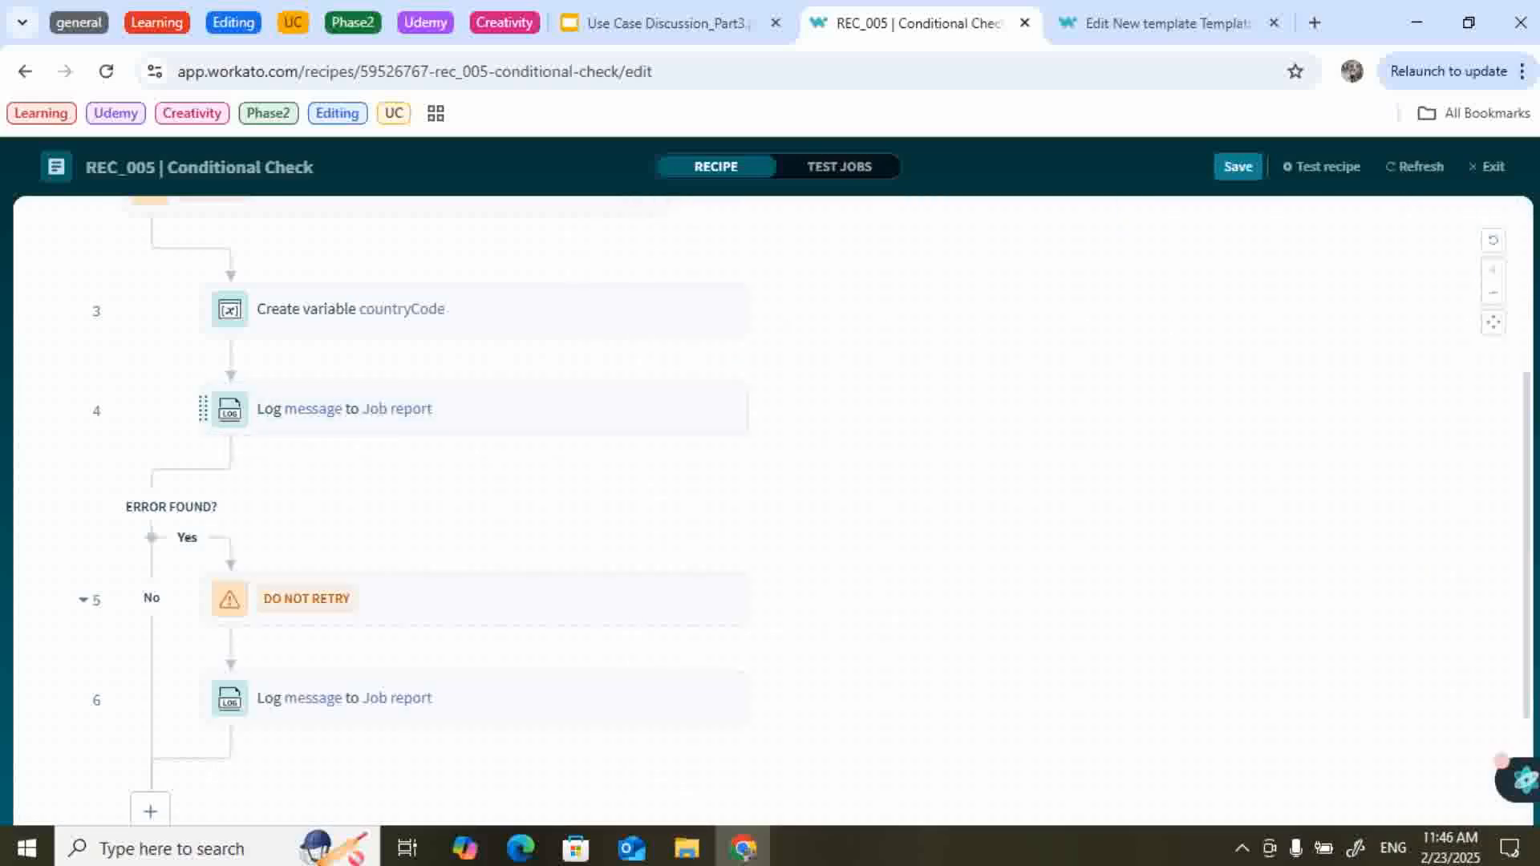
# Insert an IF condition step with an ELSE branch after the log step.
pyautogui.click(488, 459)
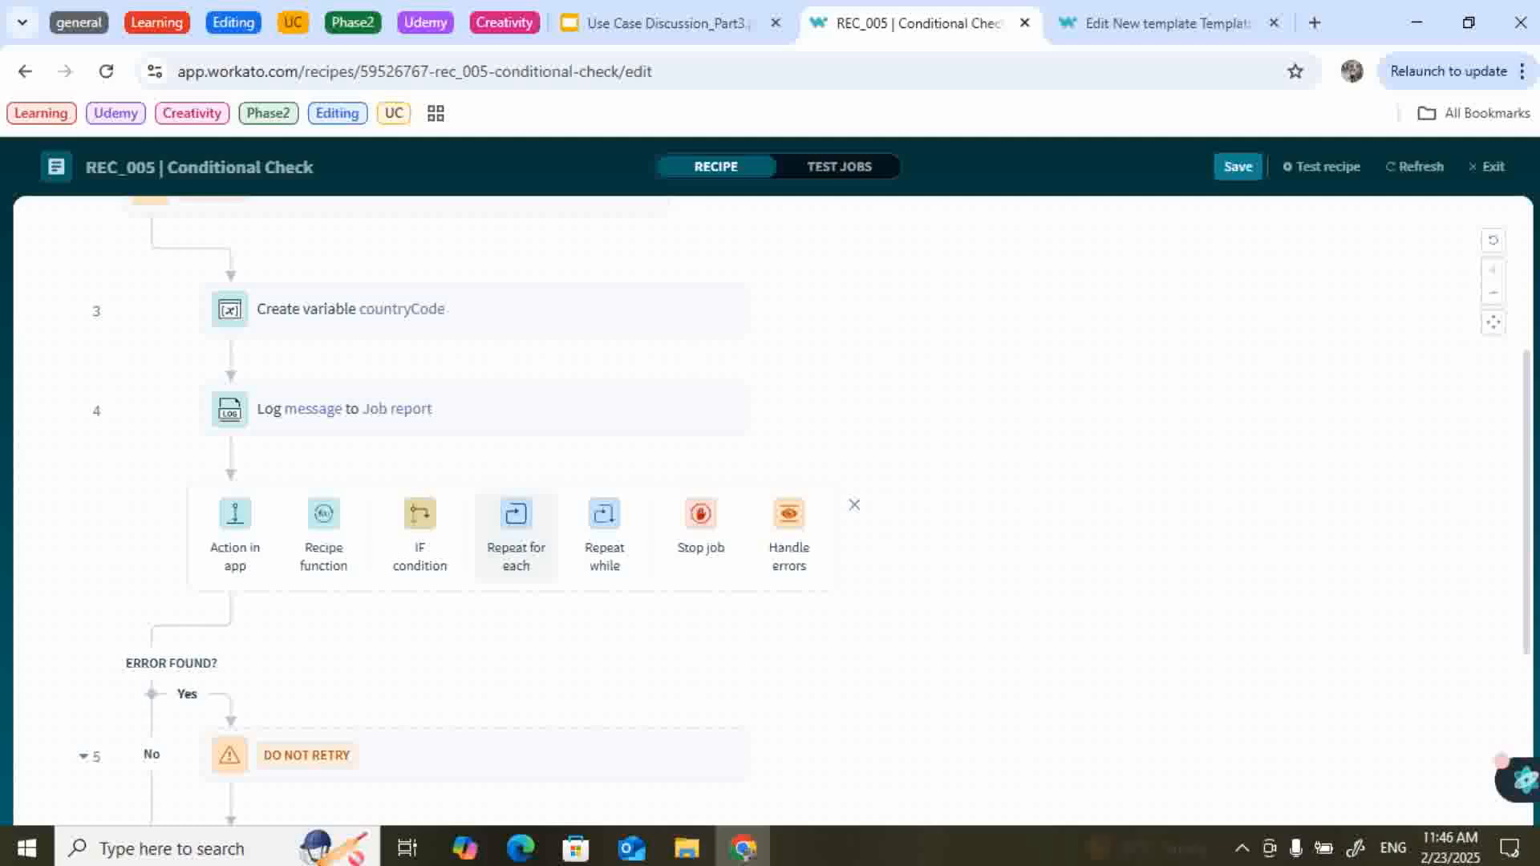
pyautogui.click(420, 534)
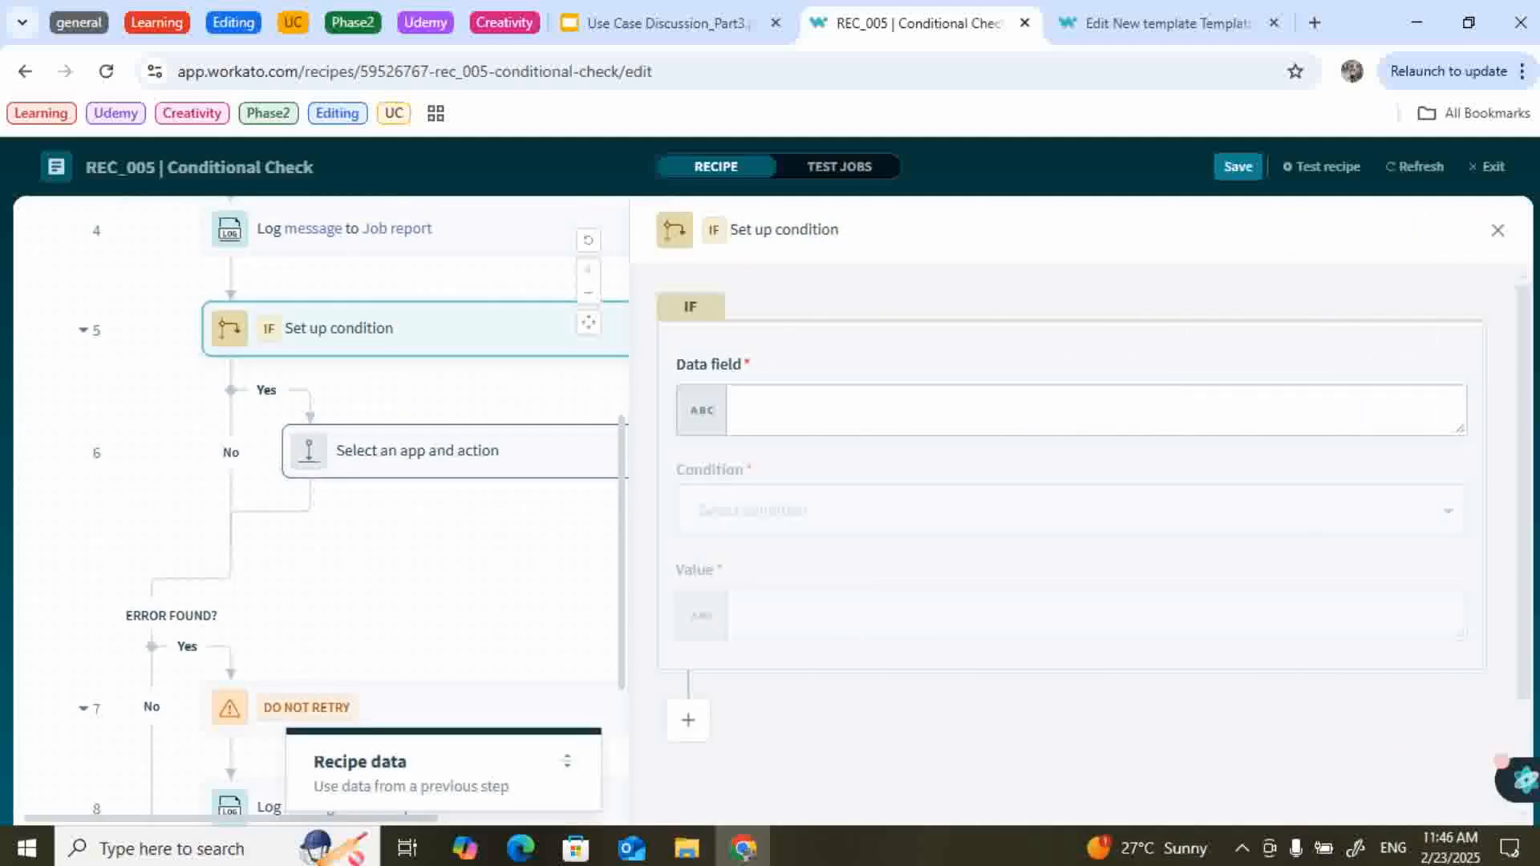
pyautogui.click(489, 568)
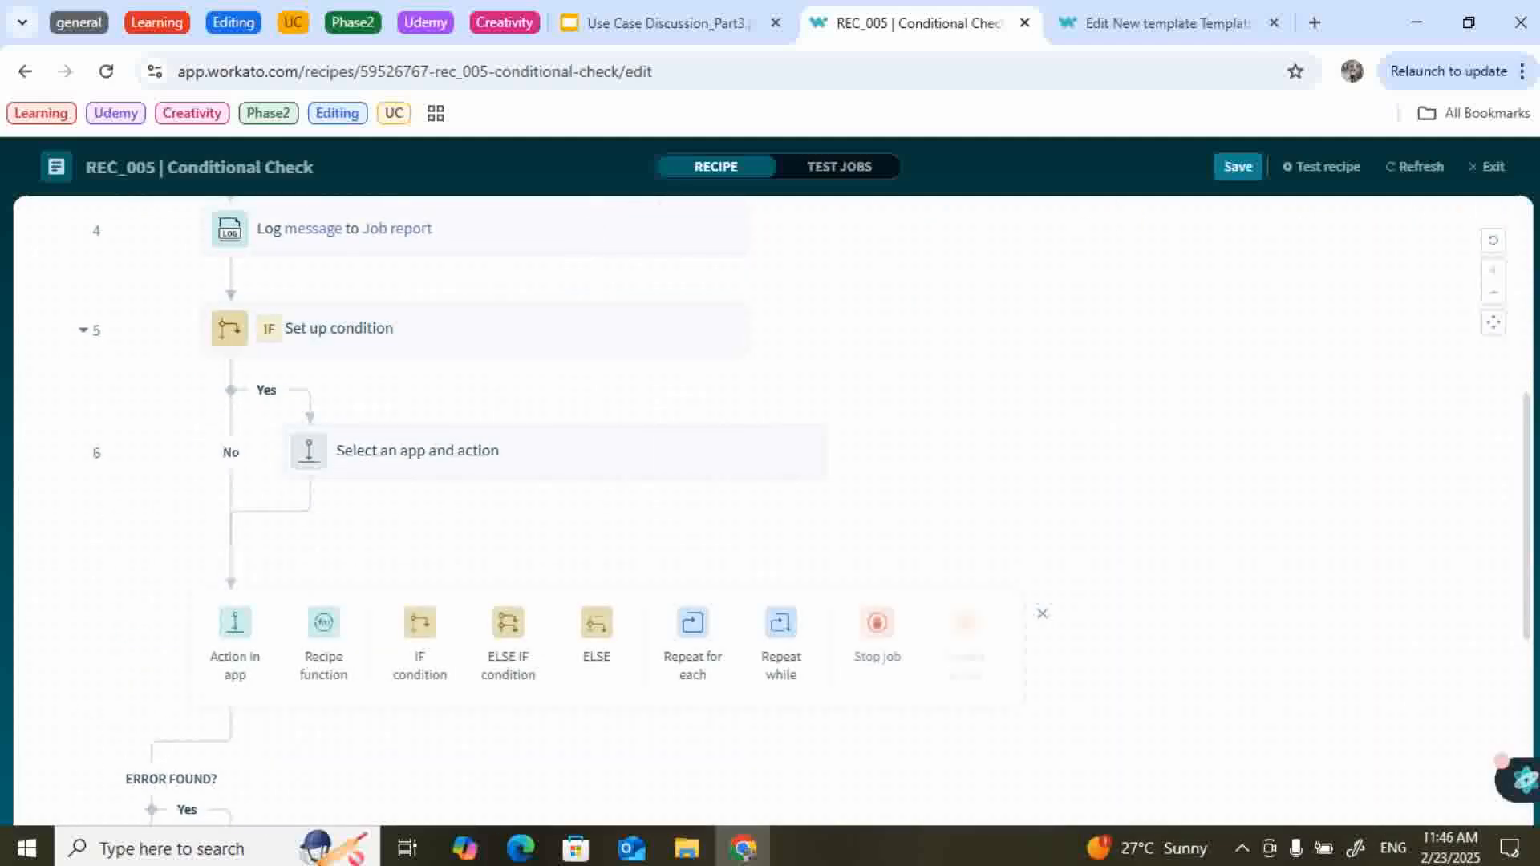
pyautogui.click(596, 571)
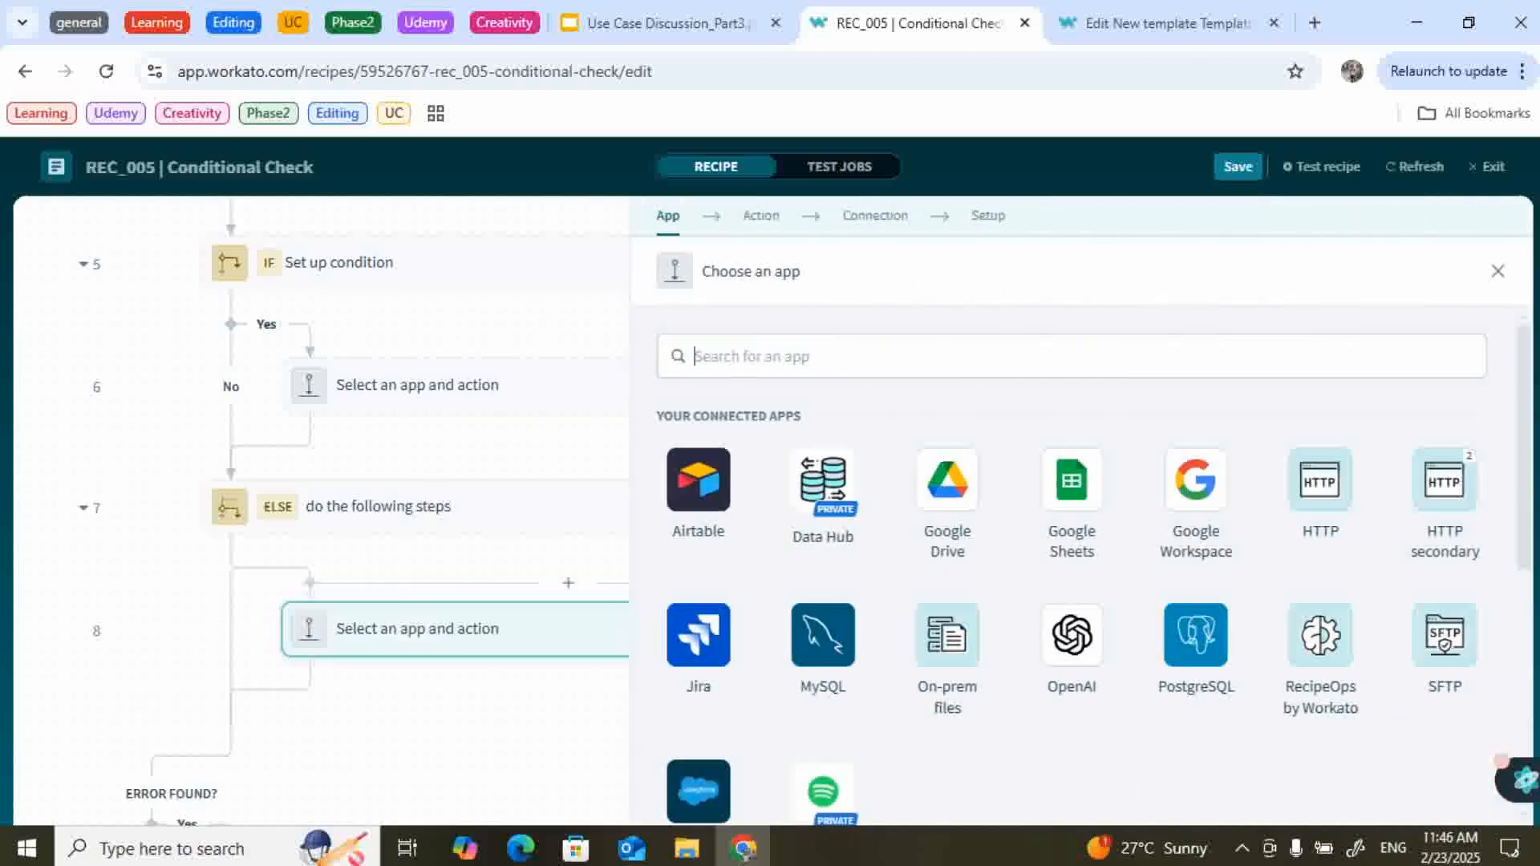
pyautogui.click(1497, 272)
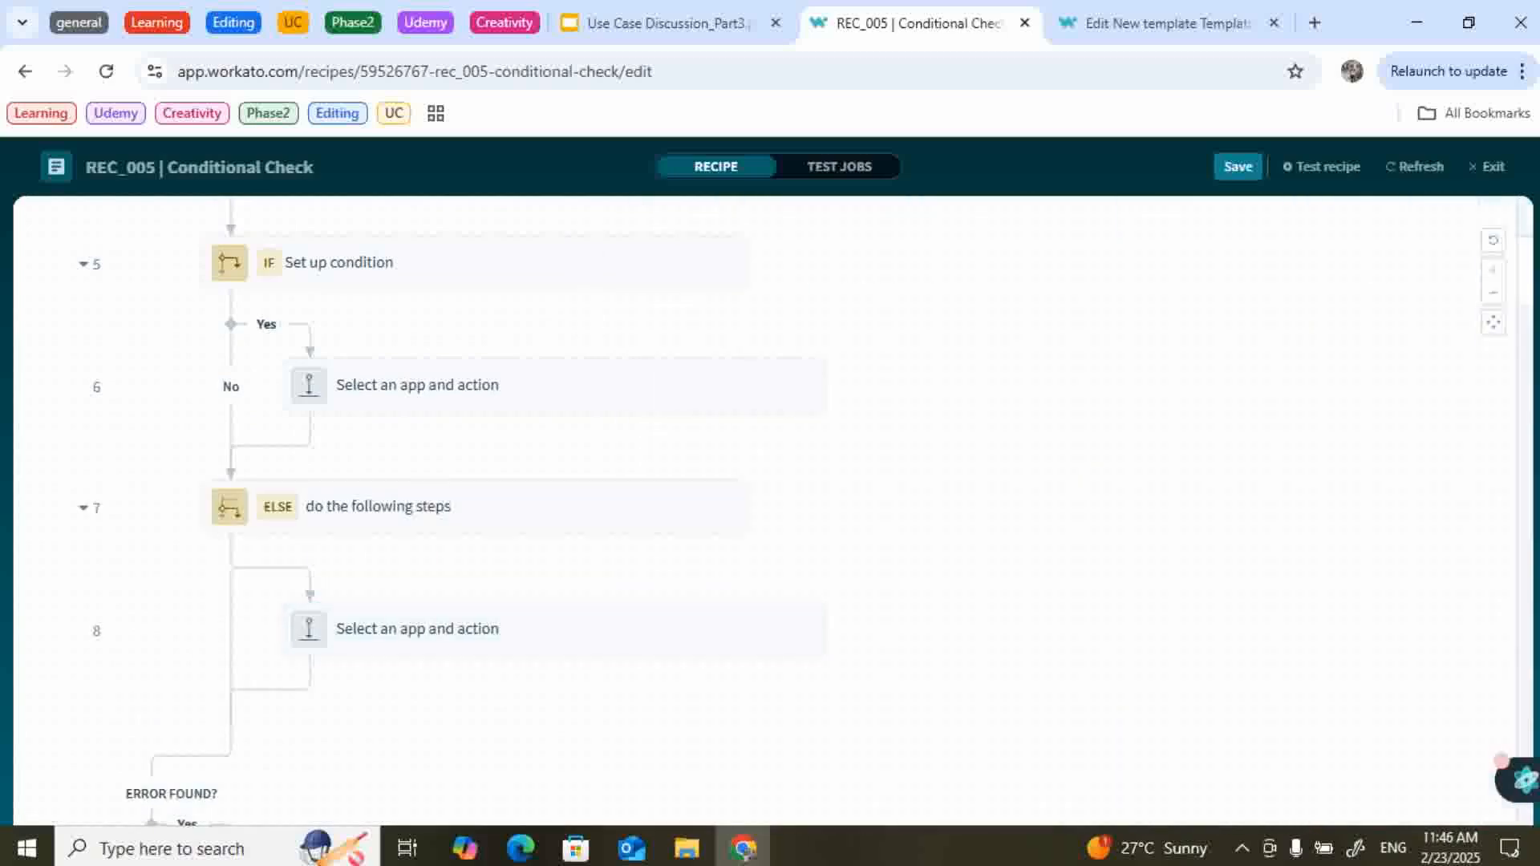
pyautogui.scroll(1, 1043, 481)
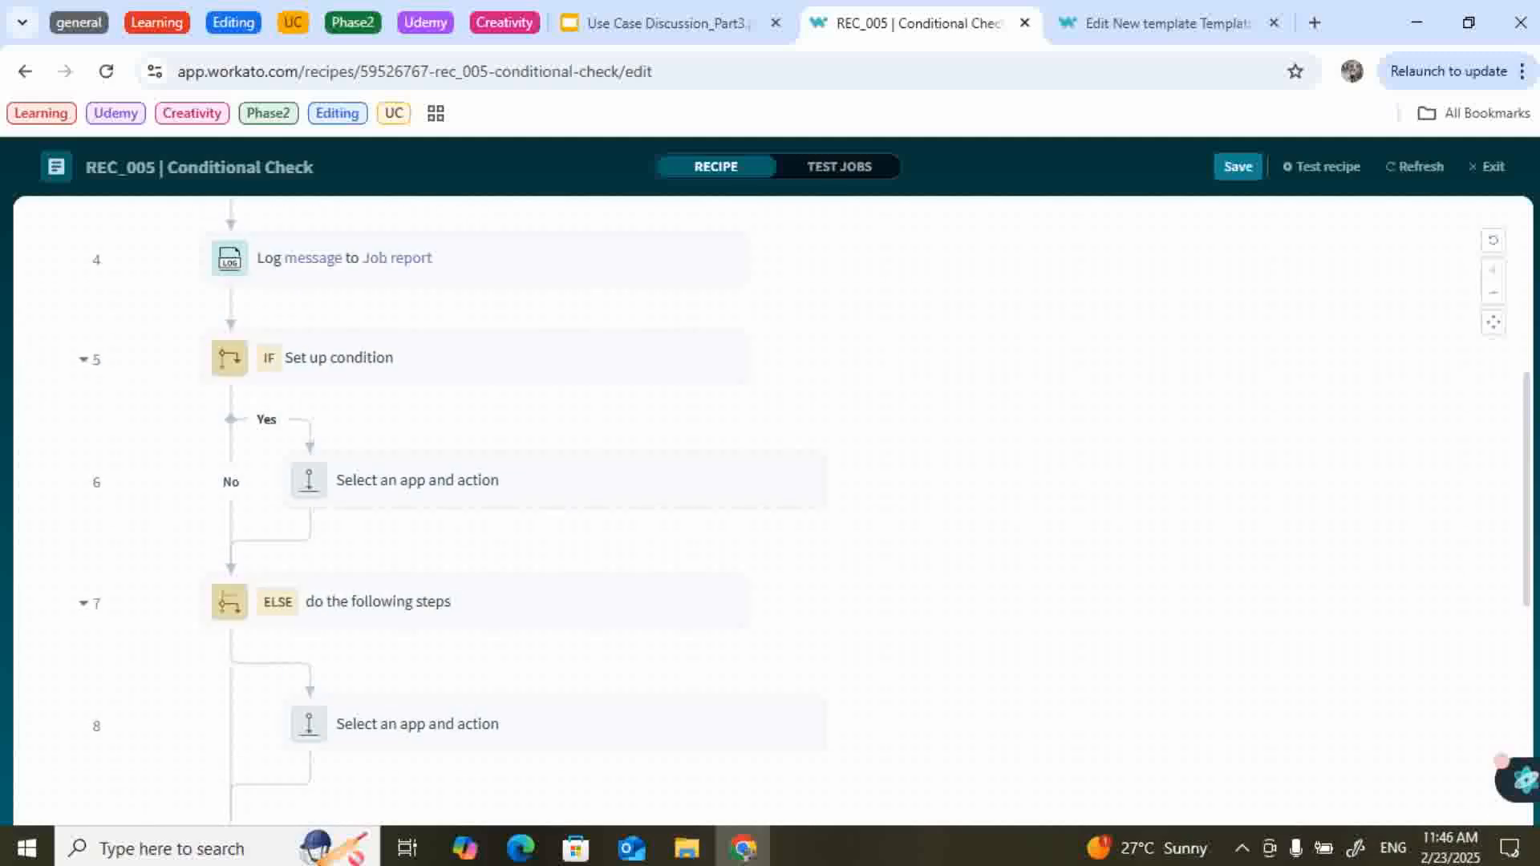
# Set the IF condition to the countryCode pill equals CAN.
pyautogui.click(473, 357)
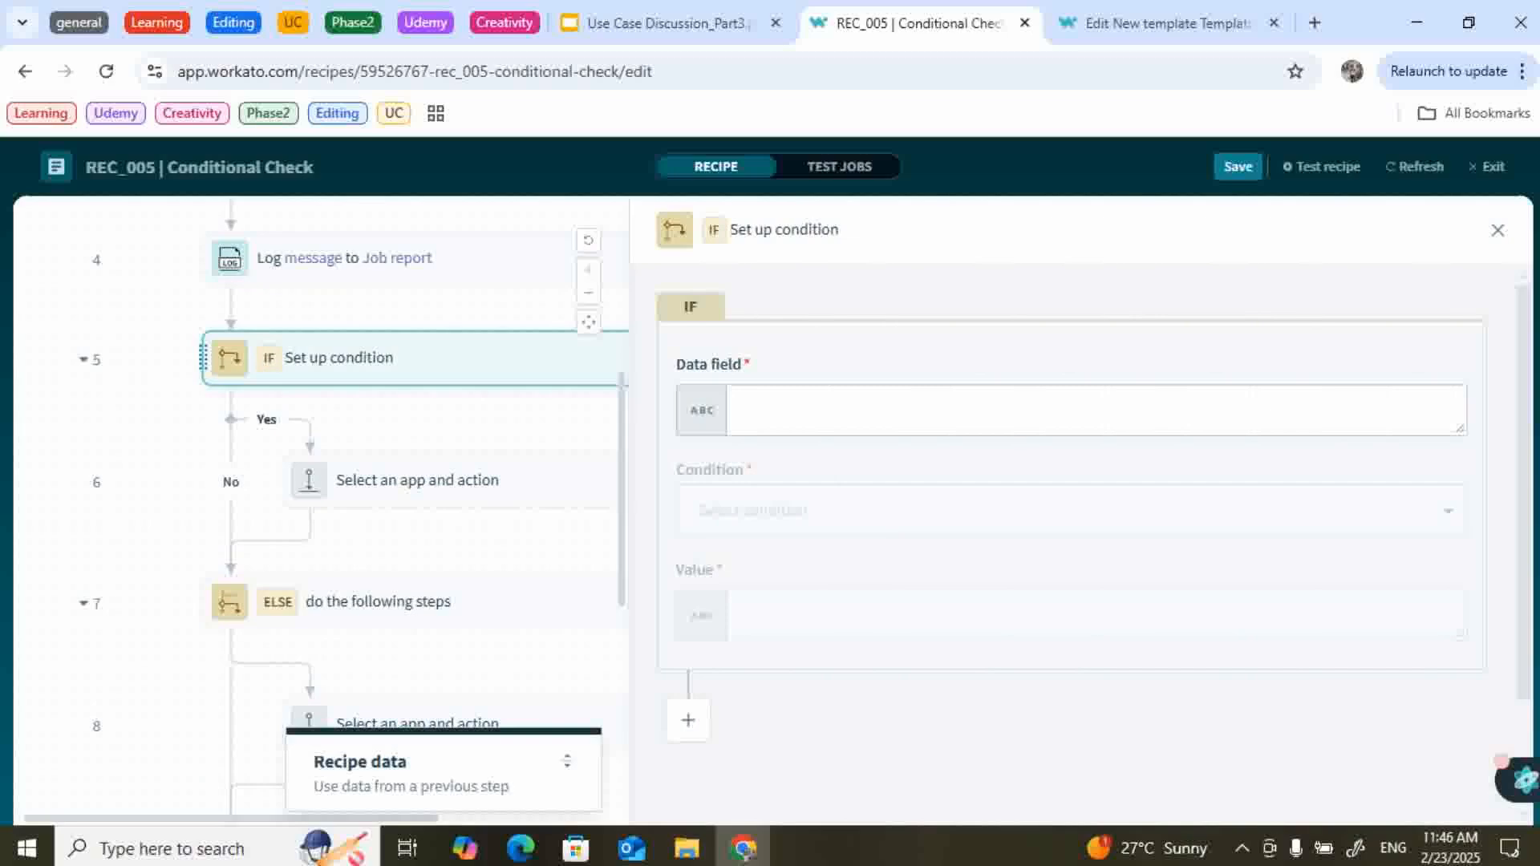
pyautogui.click(741, 410)
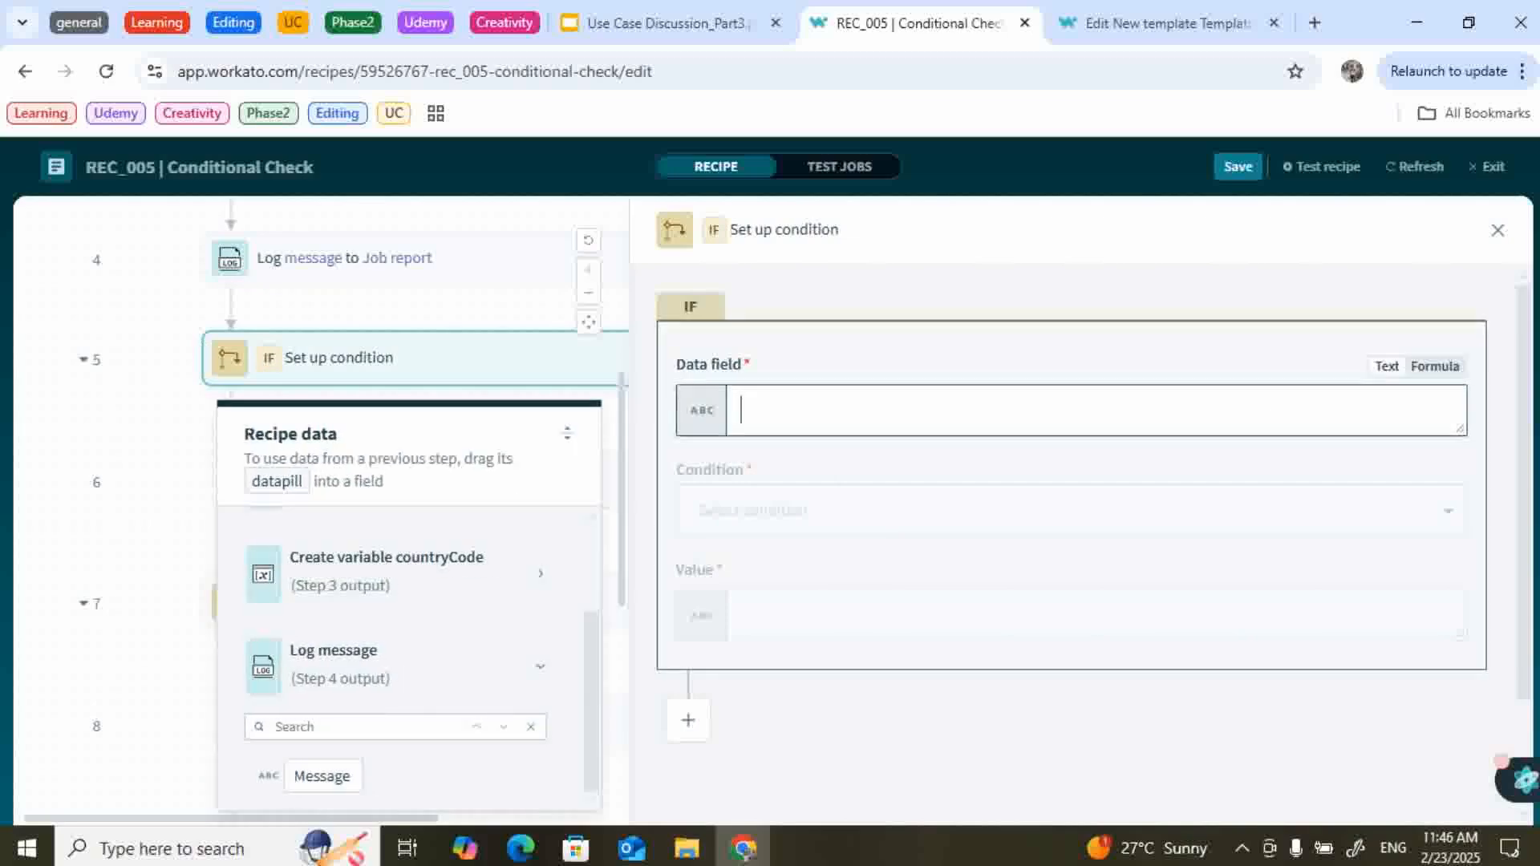
pyautogui.click(385, 571)
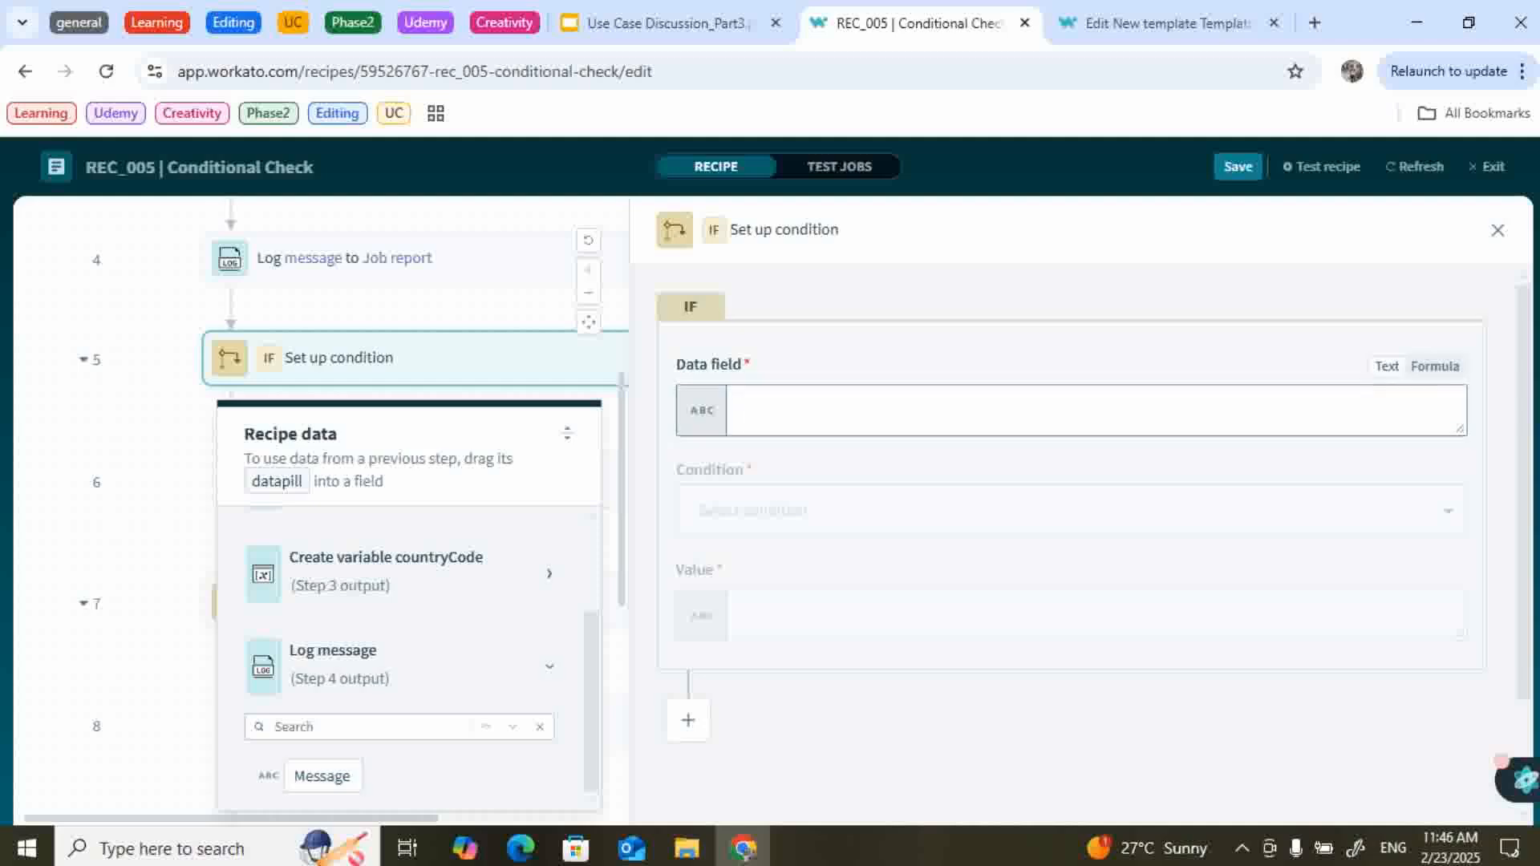
pyautogui.click(338, 682)
pyautogui.click(843, 511)
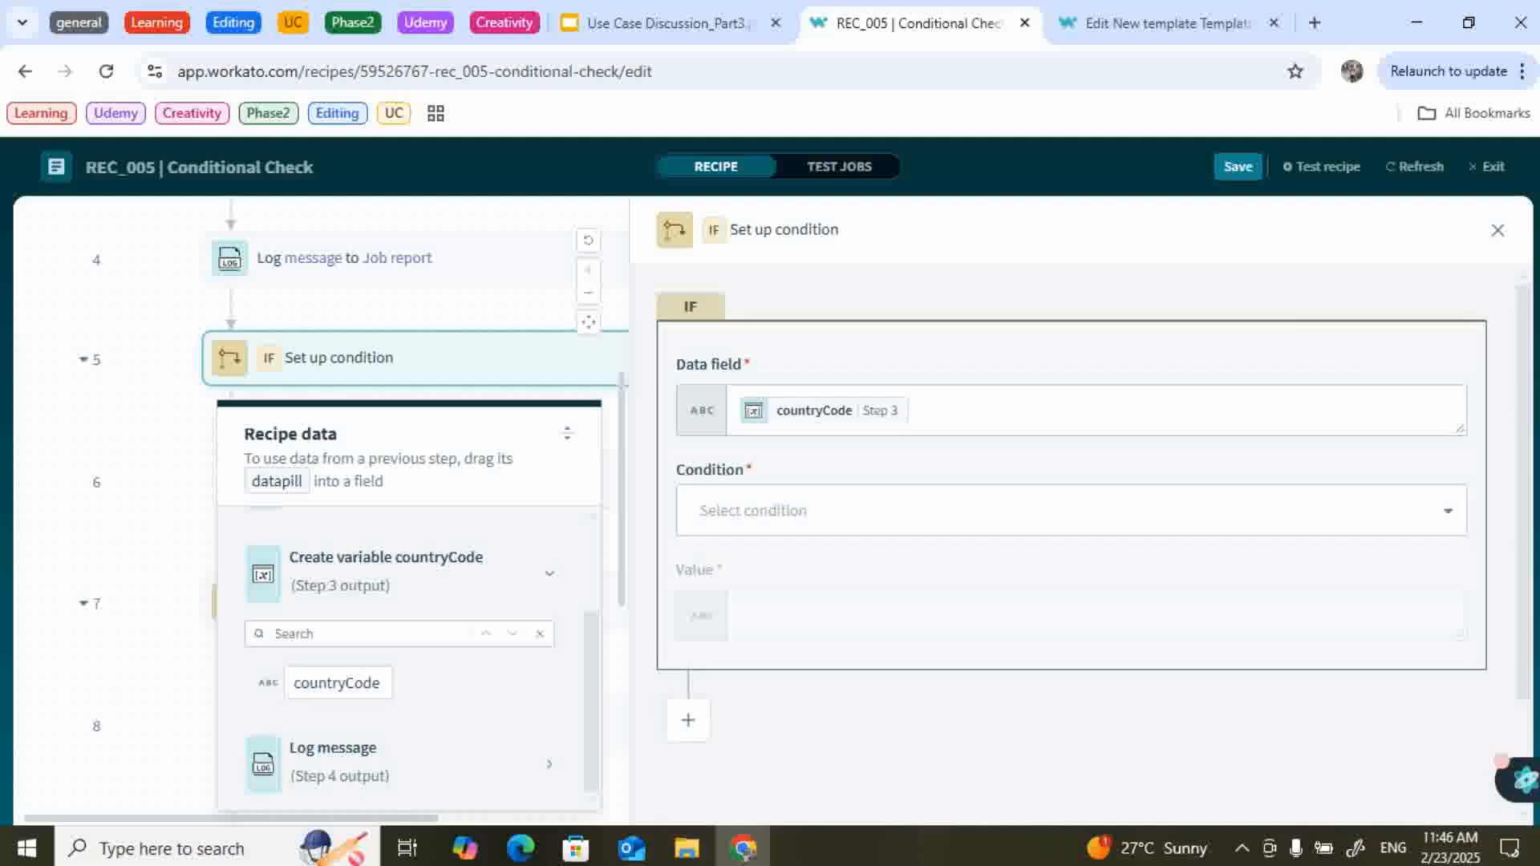
pyautogui.write('eq')
pyautogui.press('Return')
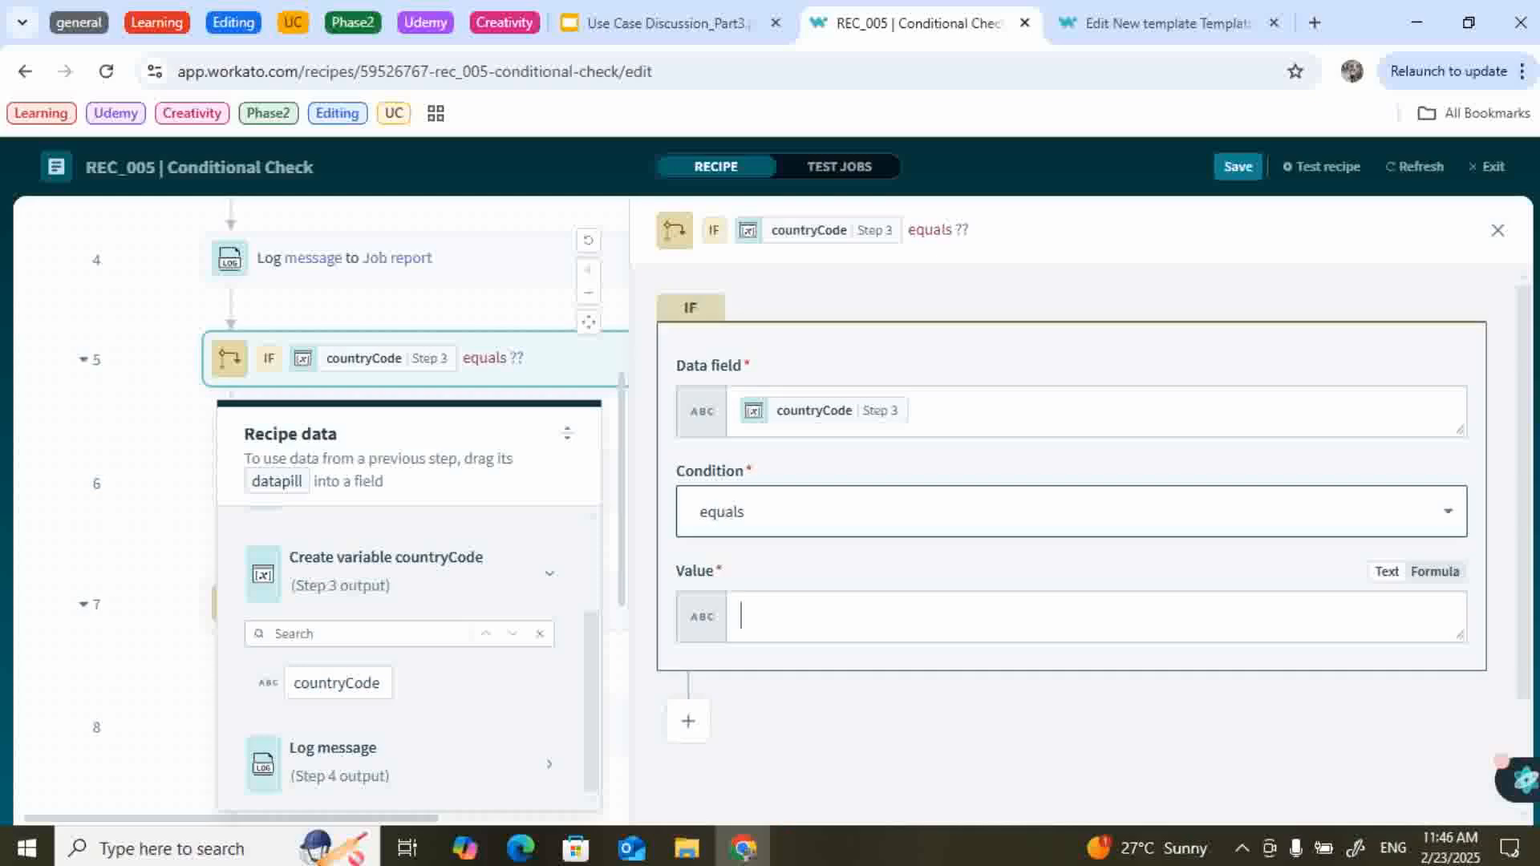
pyautogui.write('CAN')
pyautogui.click(1498, 231)
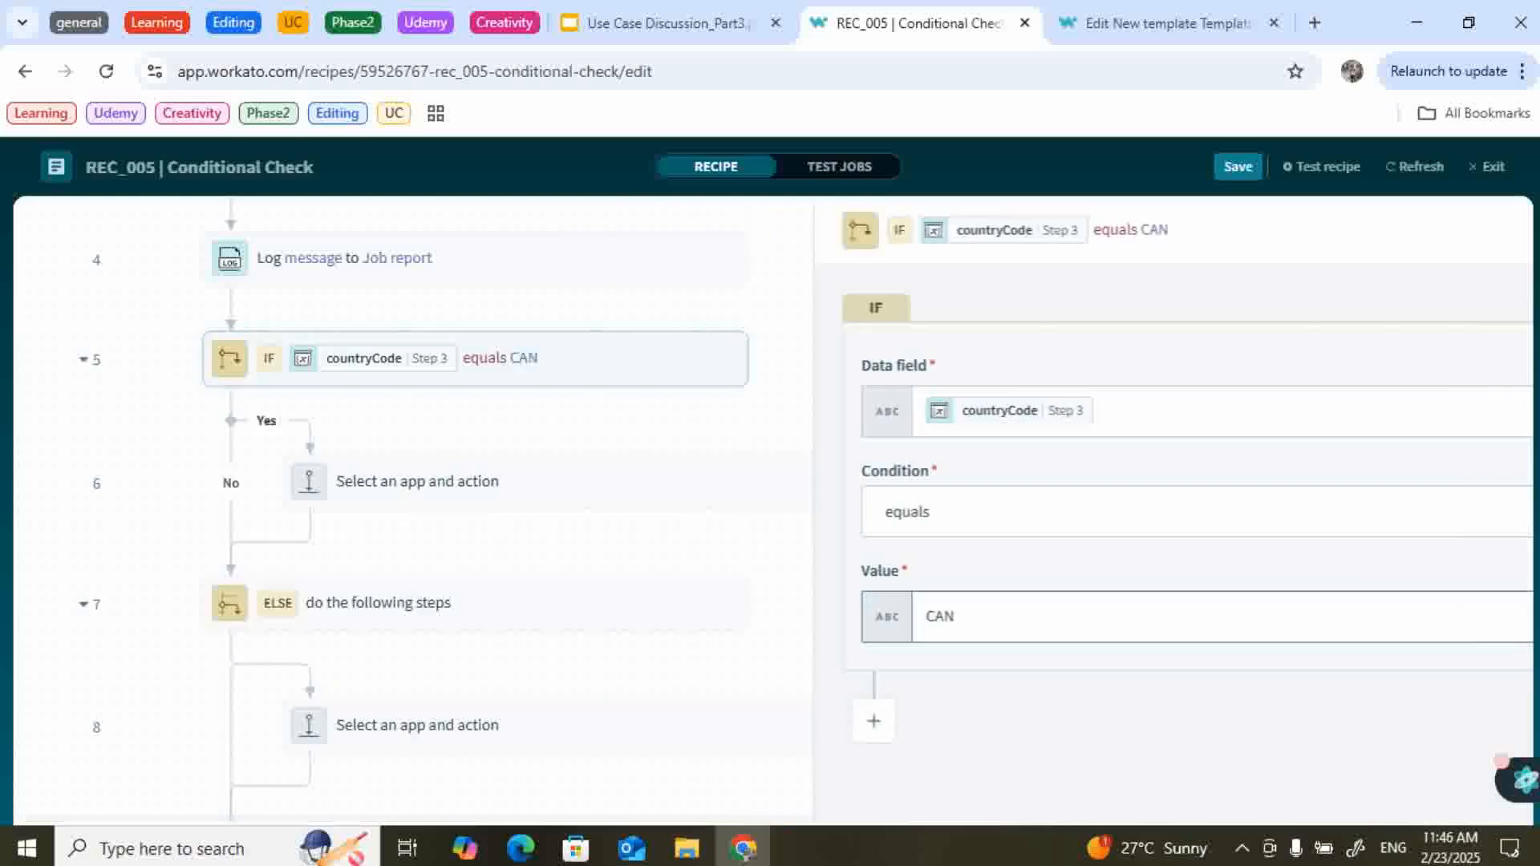
# Leave the Yes and ELSE branch actions empty without choosing an app.
pyautogui.click(417, 481)
pyautogui.scroll(-1, 417, 489)
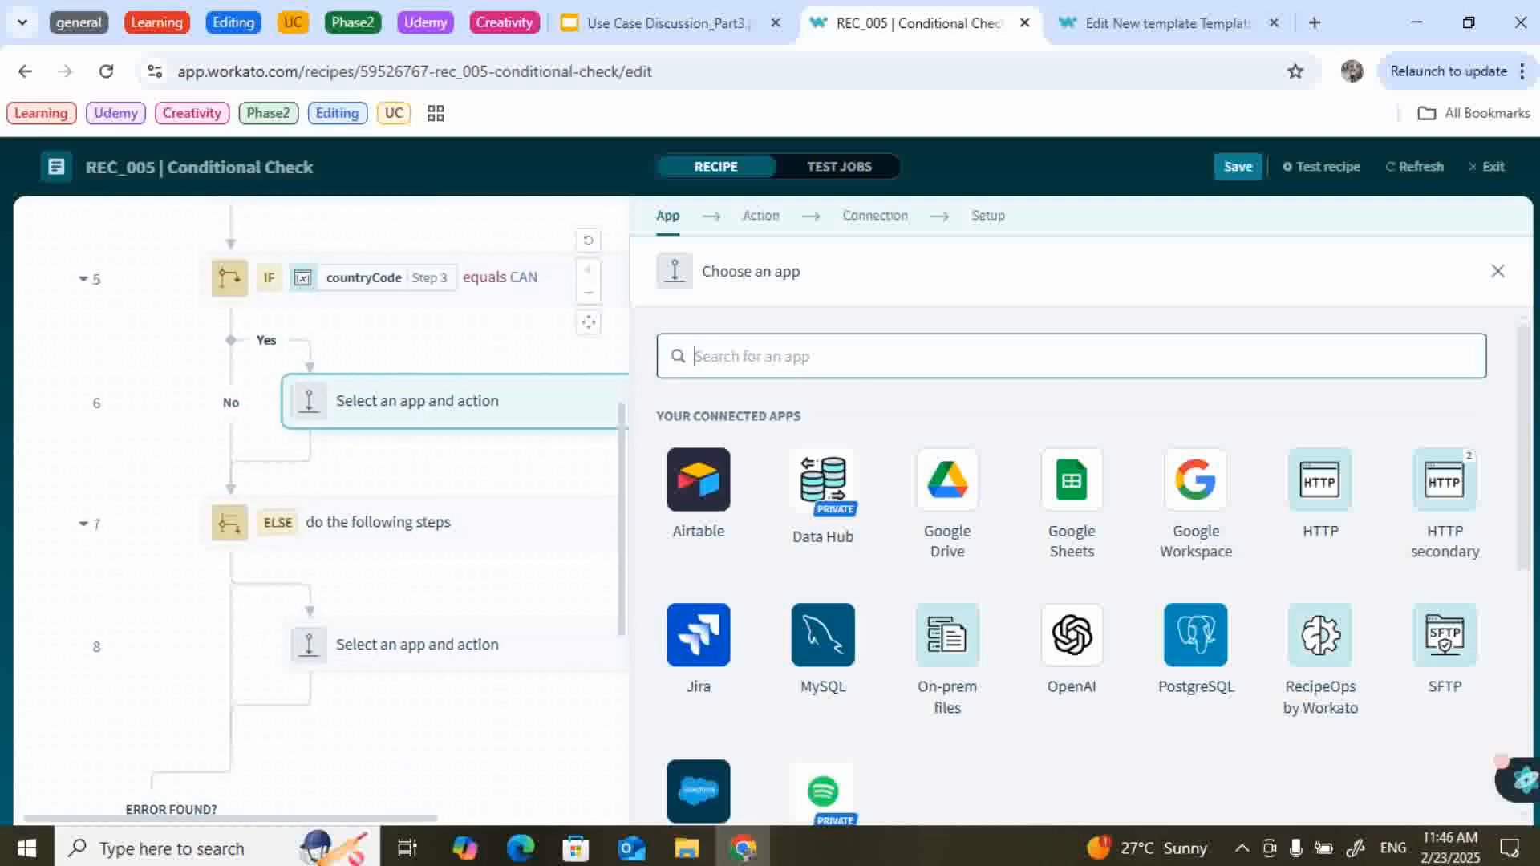
pyautogui.click(417, 644)
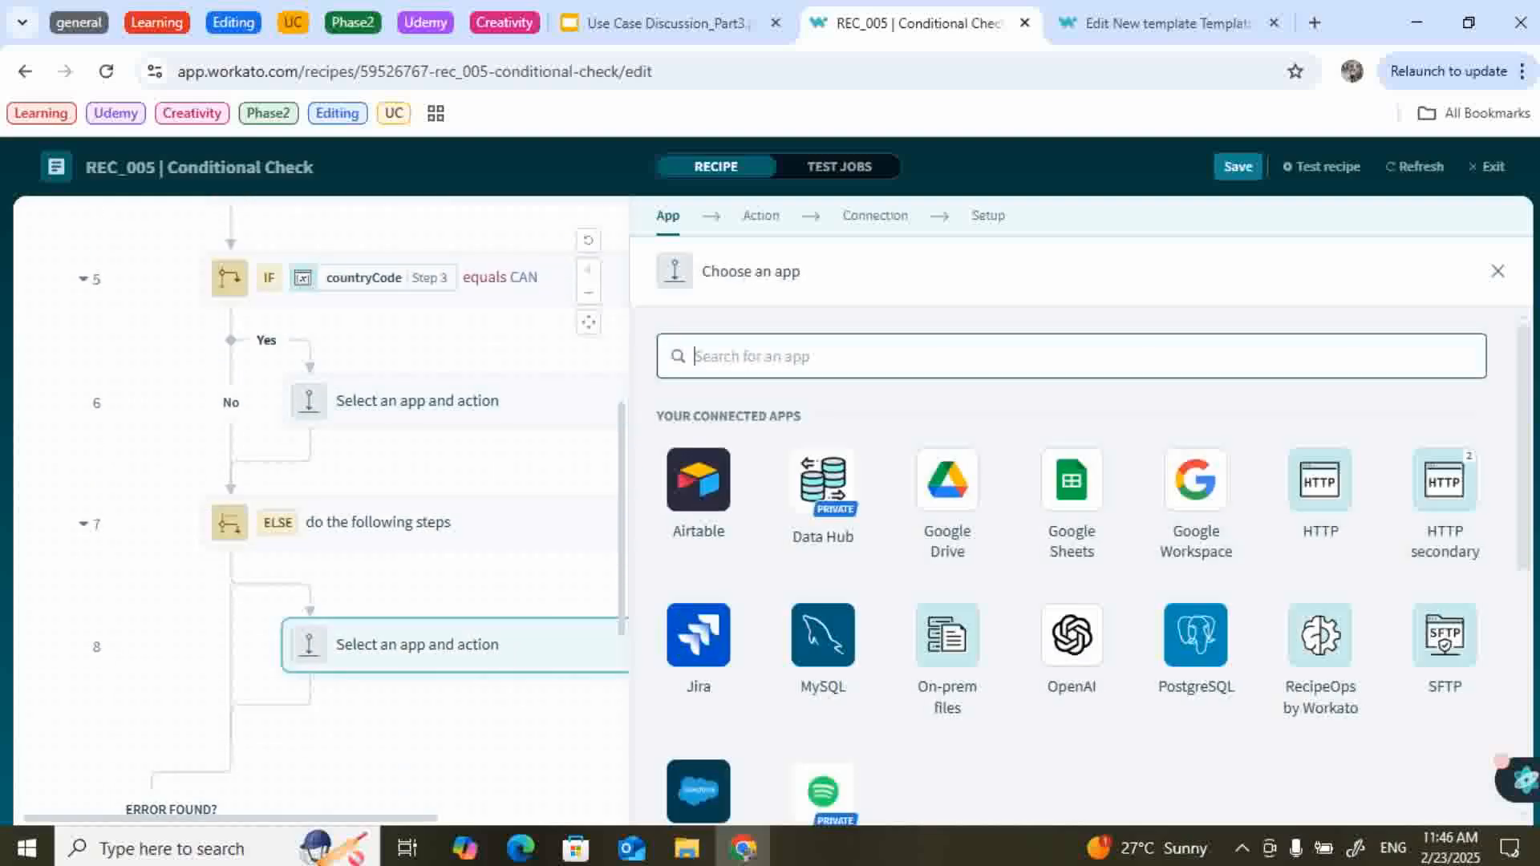
pyautogui.click(1498, 271)
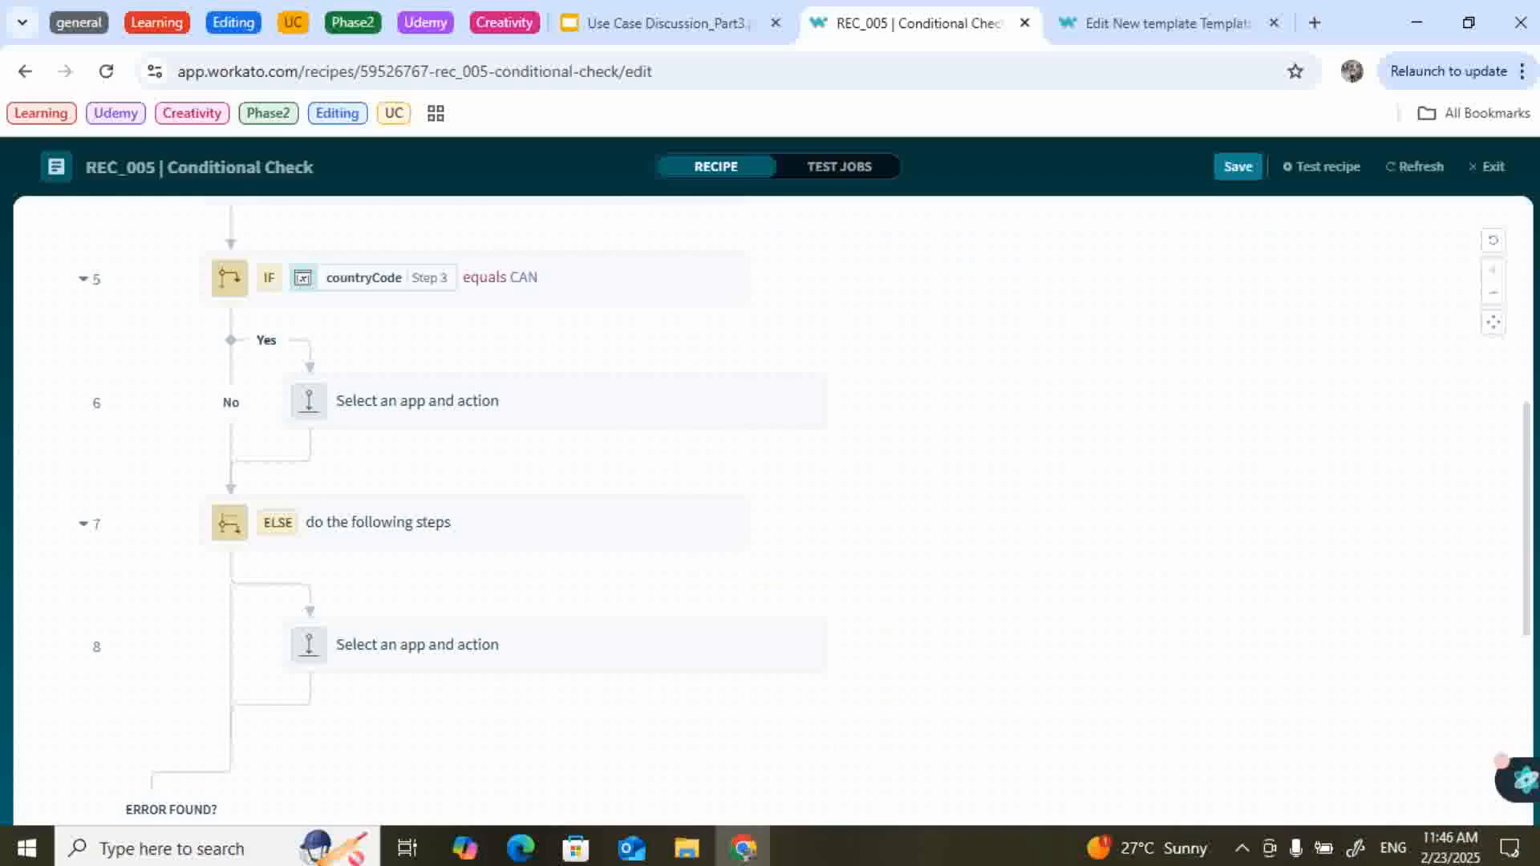
# Delete the IF countryCode equals CAN step together with its ELSE branch.
pyautogui.scroll(1, 642, 451)
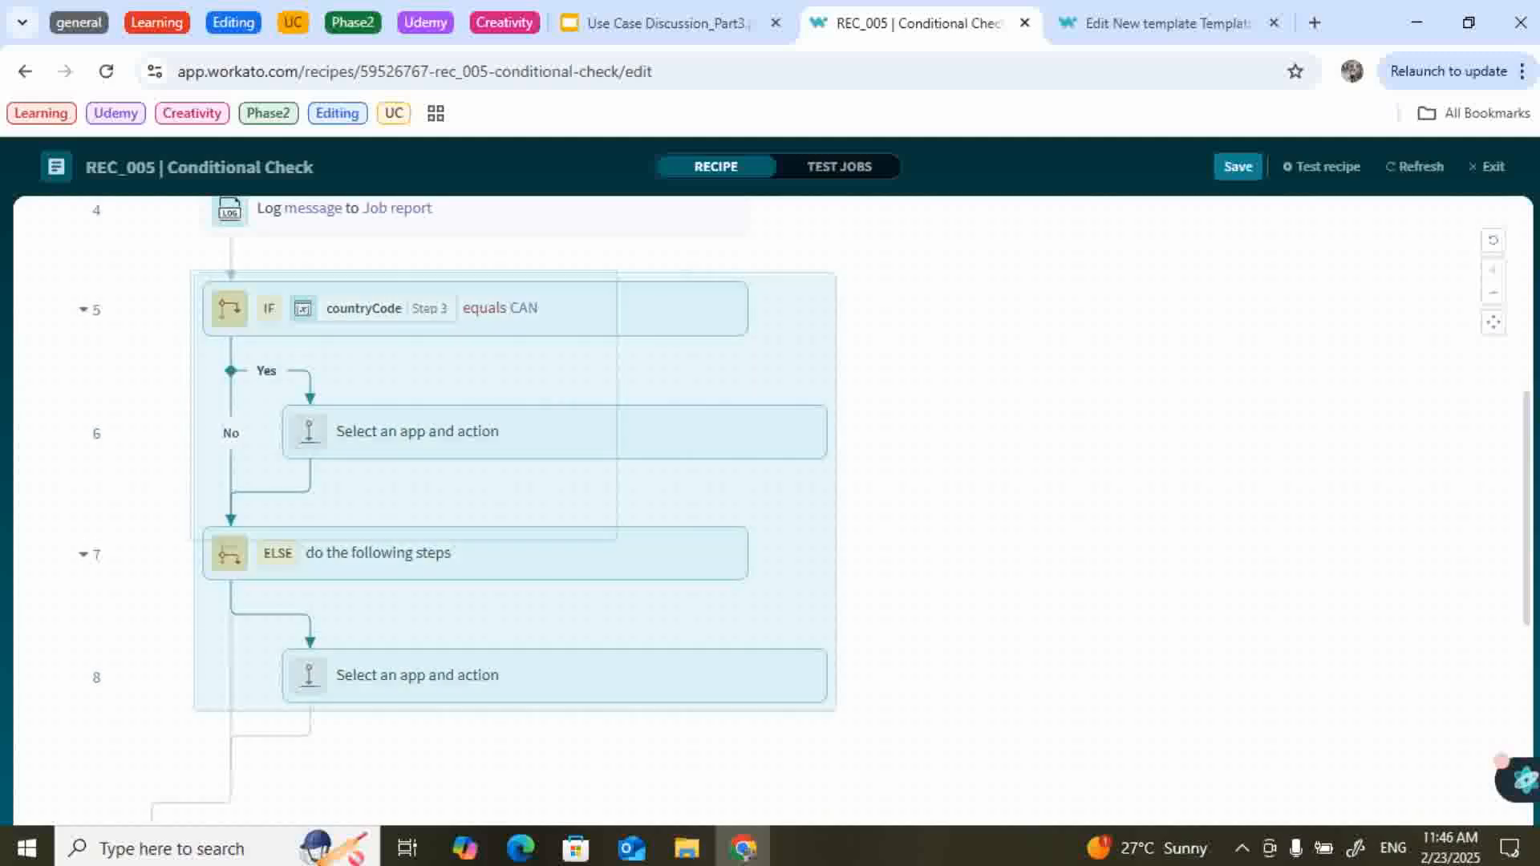
pyautogui.scroll(-1, 514, 465)
pyautogui.scroll(1, 811, 511)
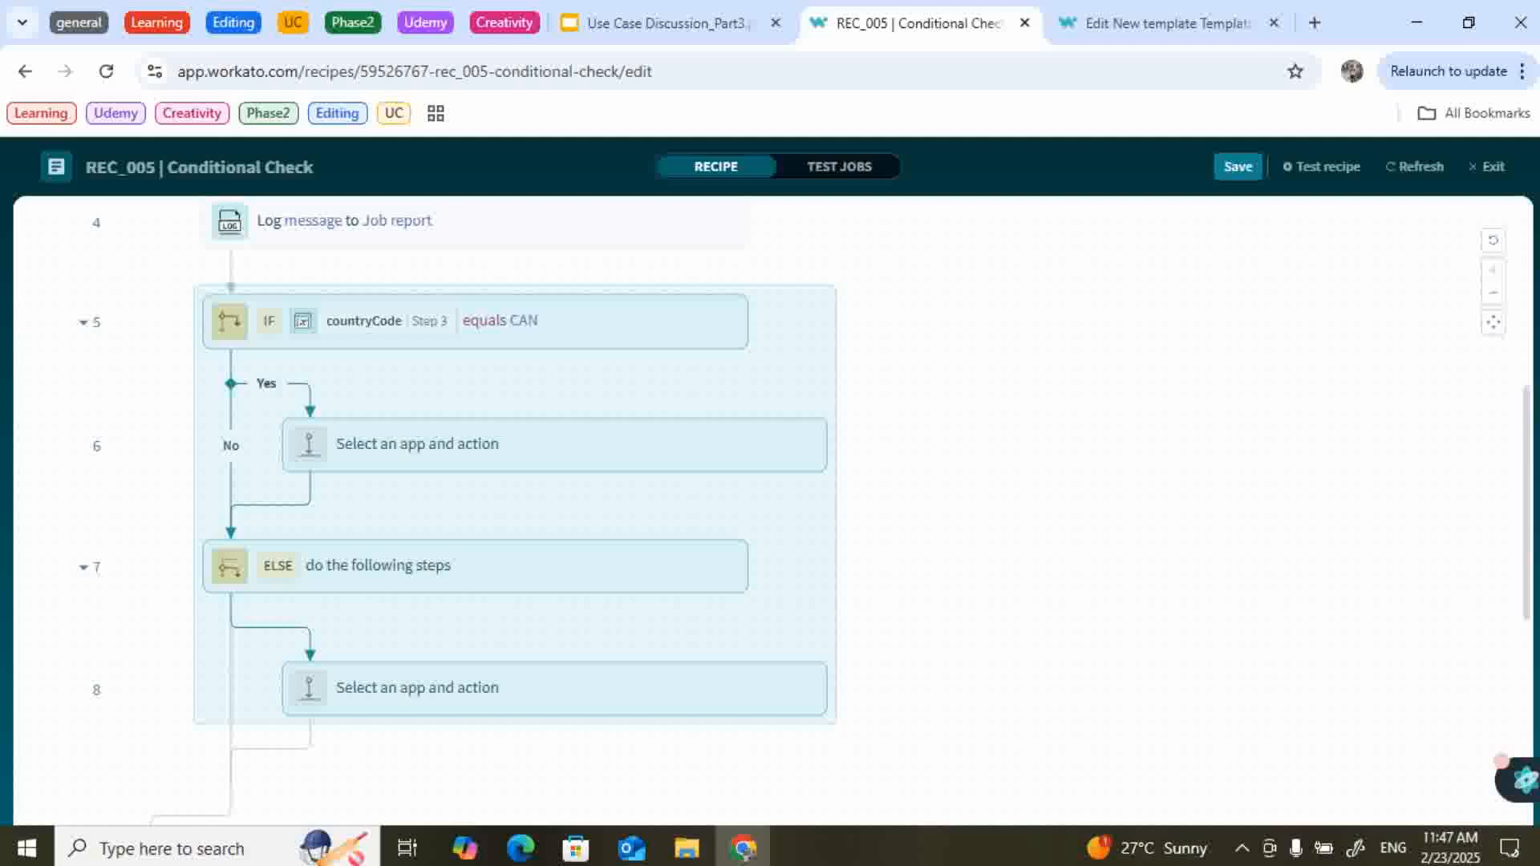
pyautogui.rightClick(506, 315)
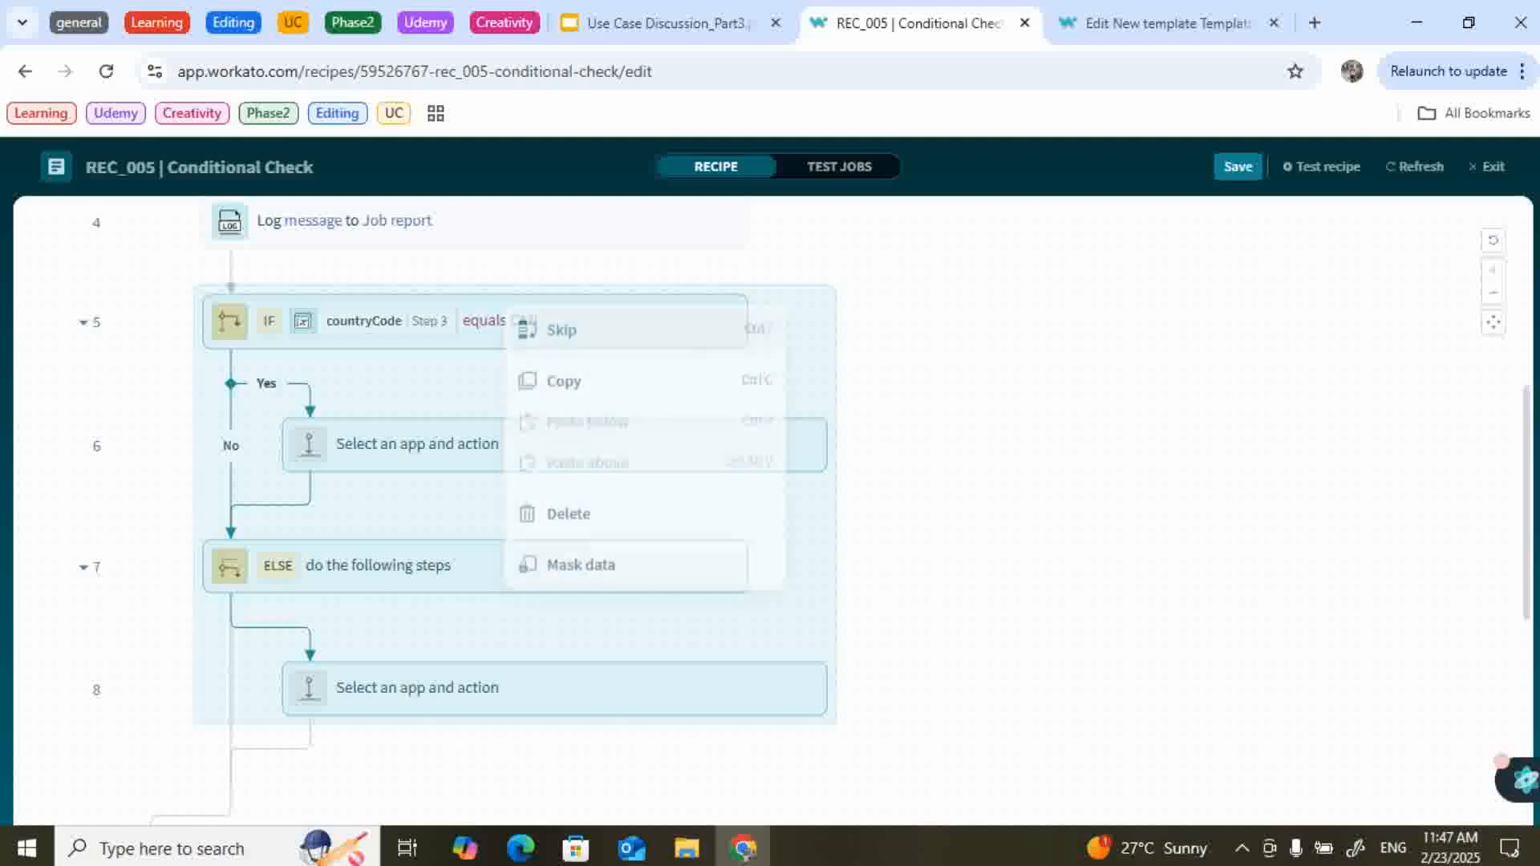
pyautogui.click(568, 519)
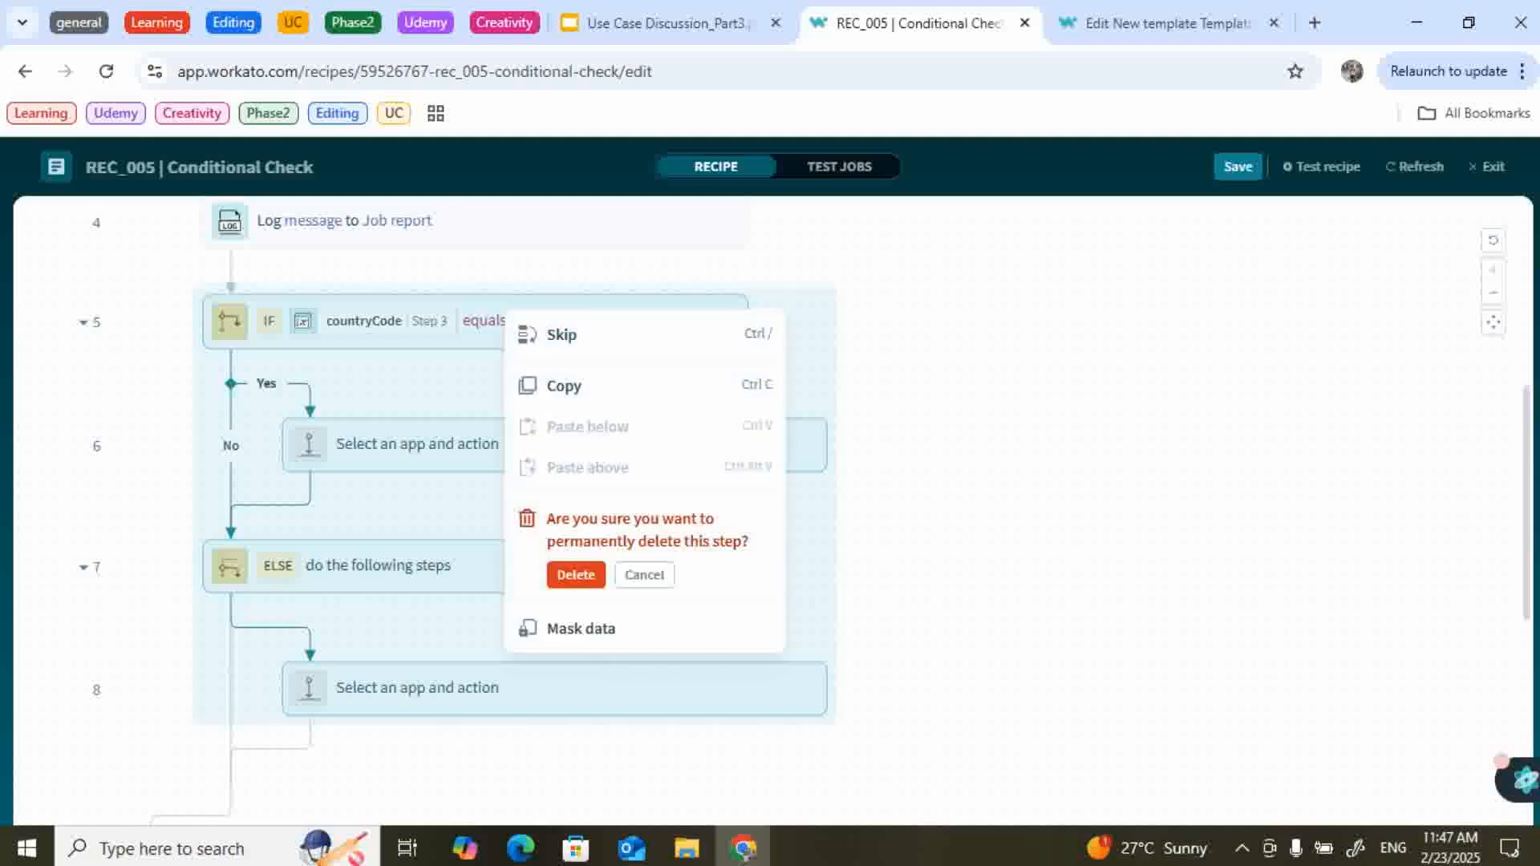
pyautogui.click(570, 574)
pyautogui.scroll(2, 491, 553)
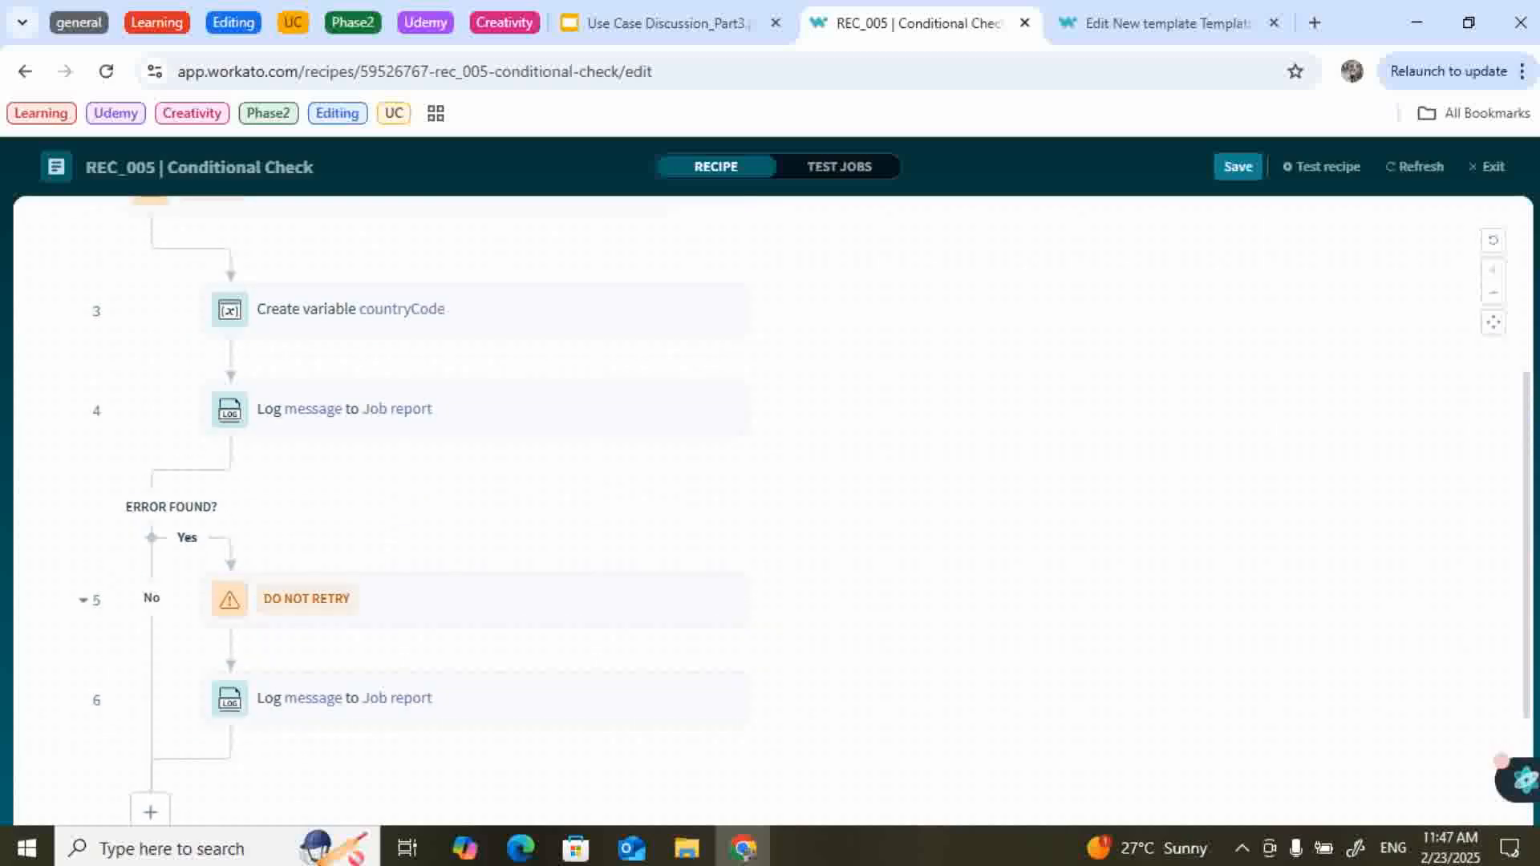
# Set step 4's Message formula to countryCode == "CAN" ? "CAD" : "USD".
pyautogui.click(482, 410)
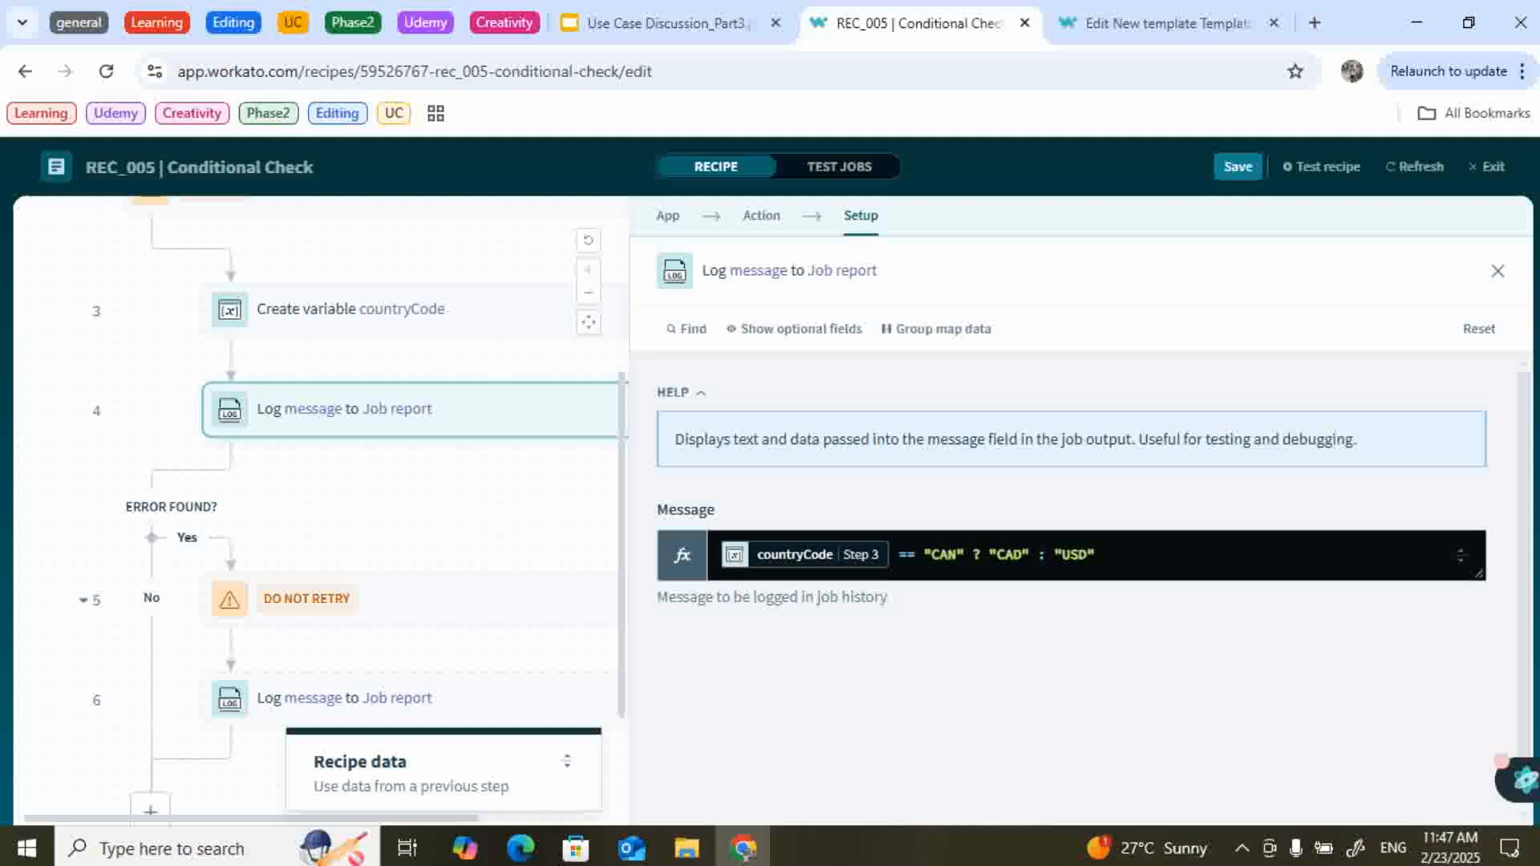
pyautogui.moveTo(1099, 555); pyautogui.dragTo(923, 555)
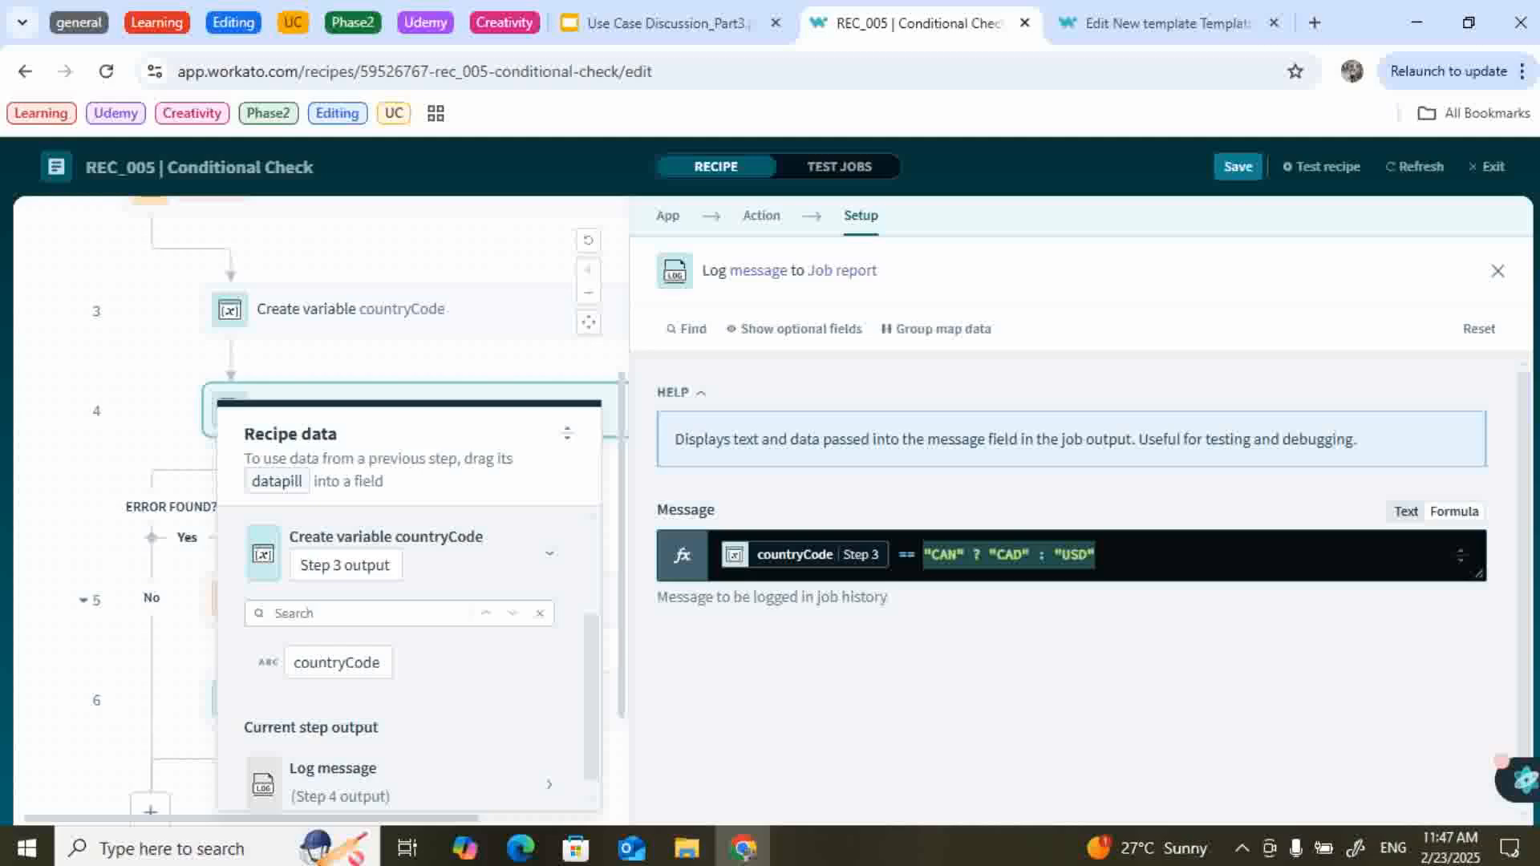
pyautogui.click(1099, 555)
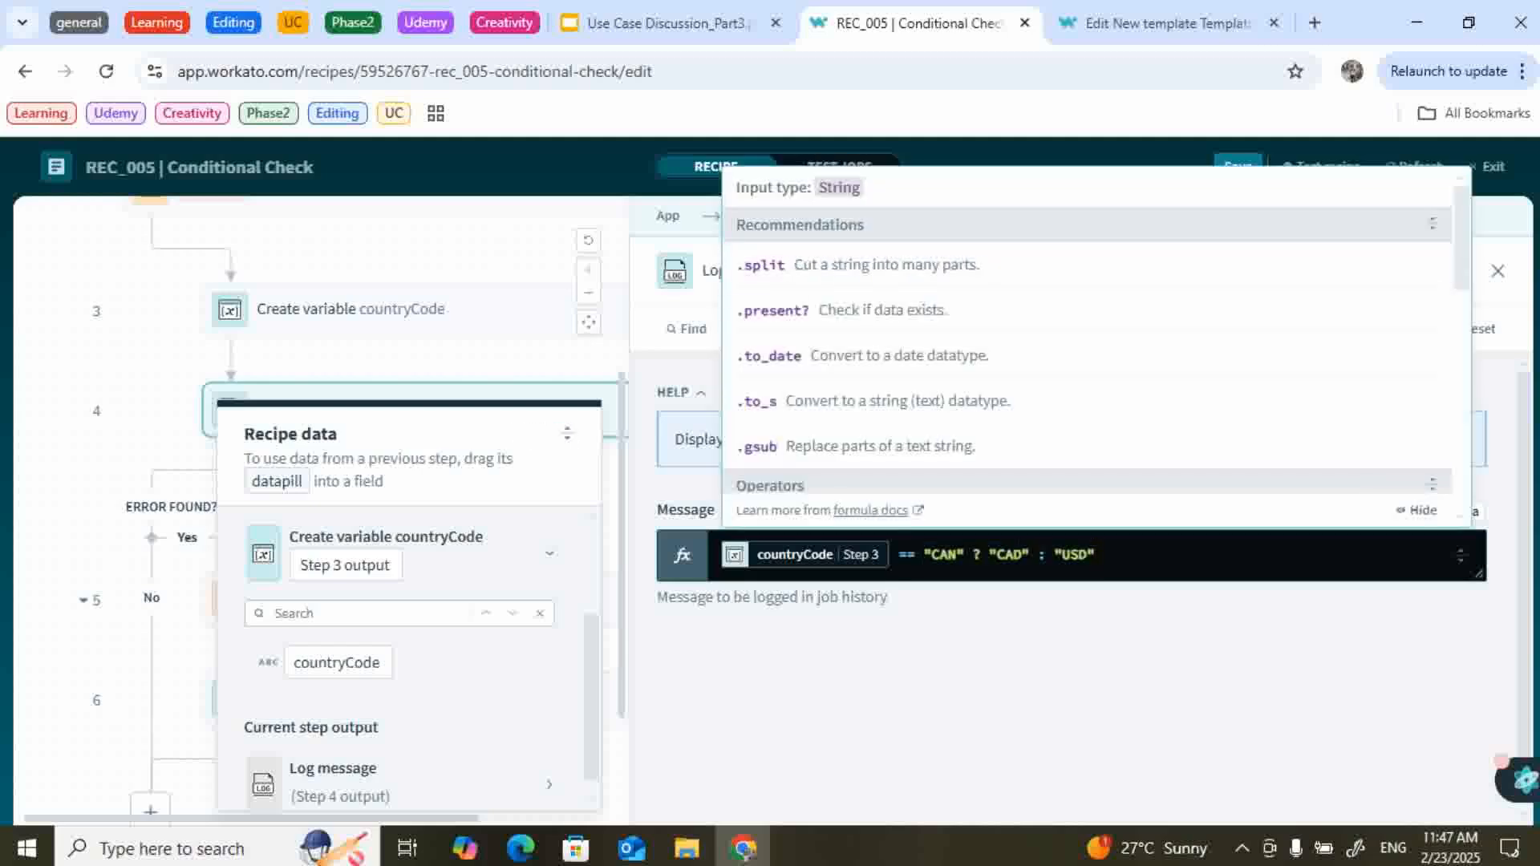
pyautogui.press('Escape')
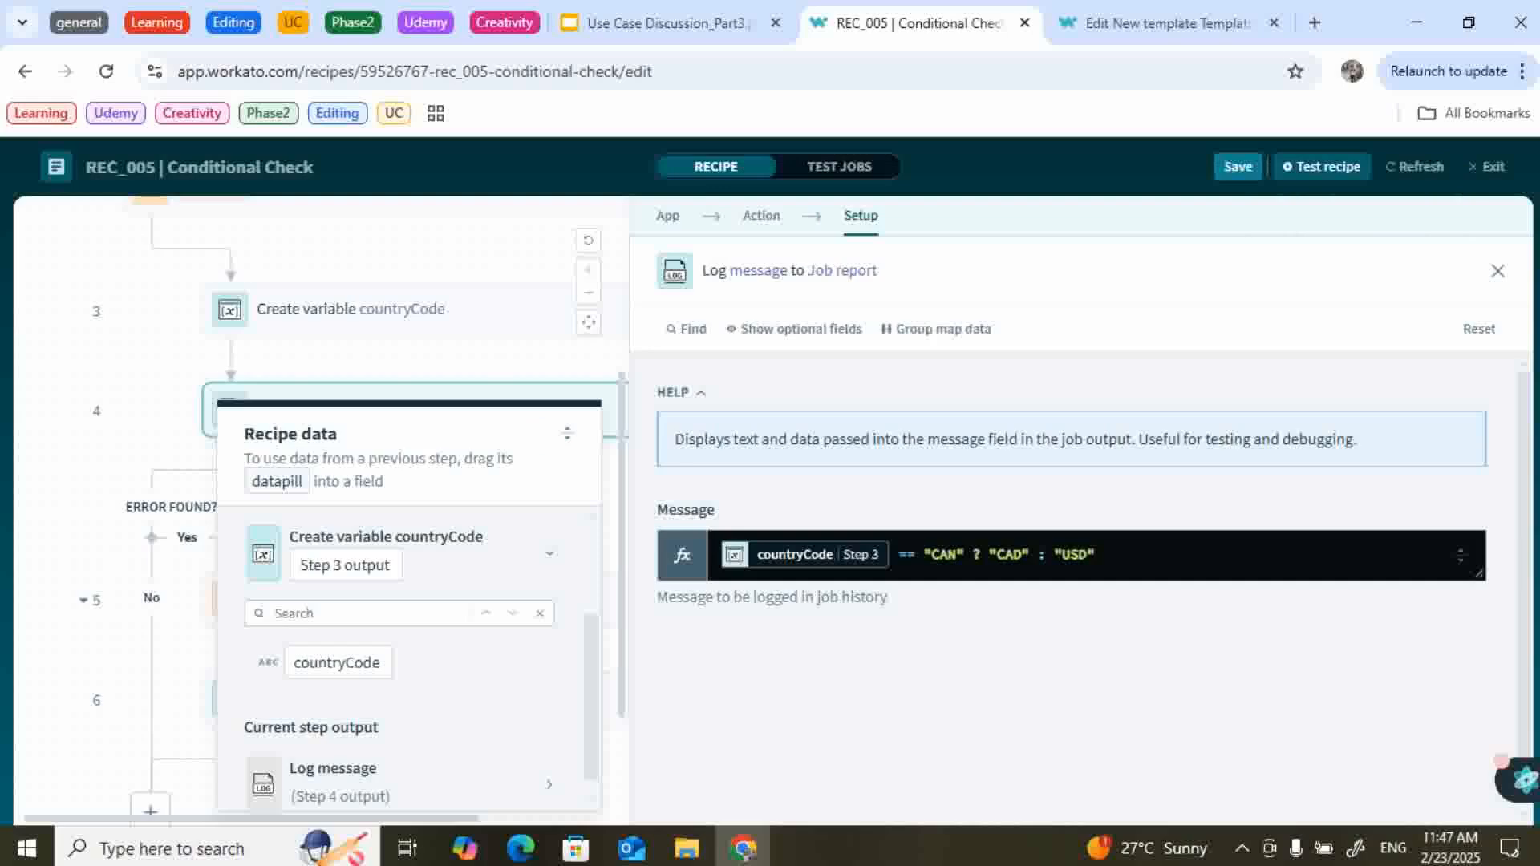
# Test REC_005 and check the log step's output shows CAD.
pyautogui.click(1322, 166)
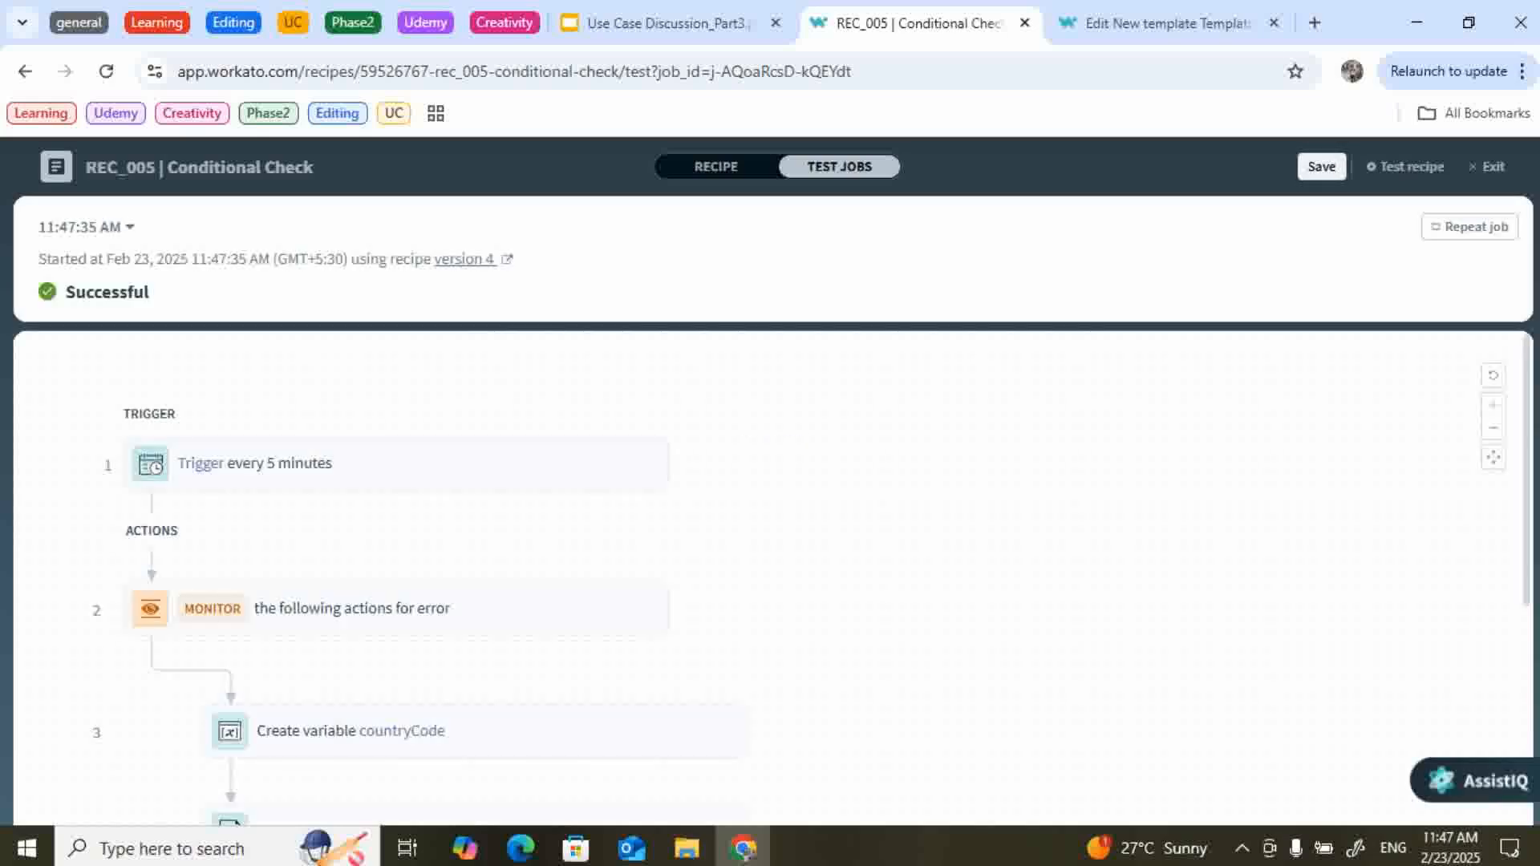
pyautogui.scroll(-2, 476, 514)
pyautogui.click(476, 461)
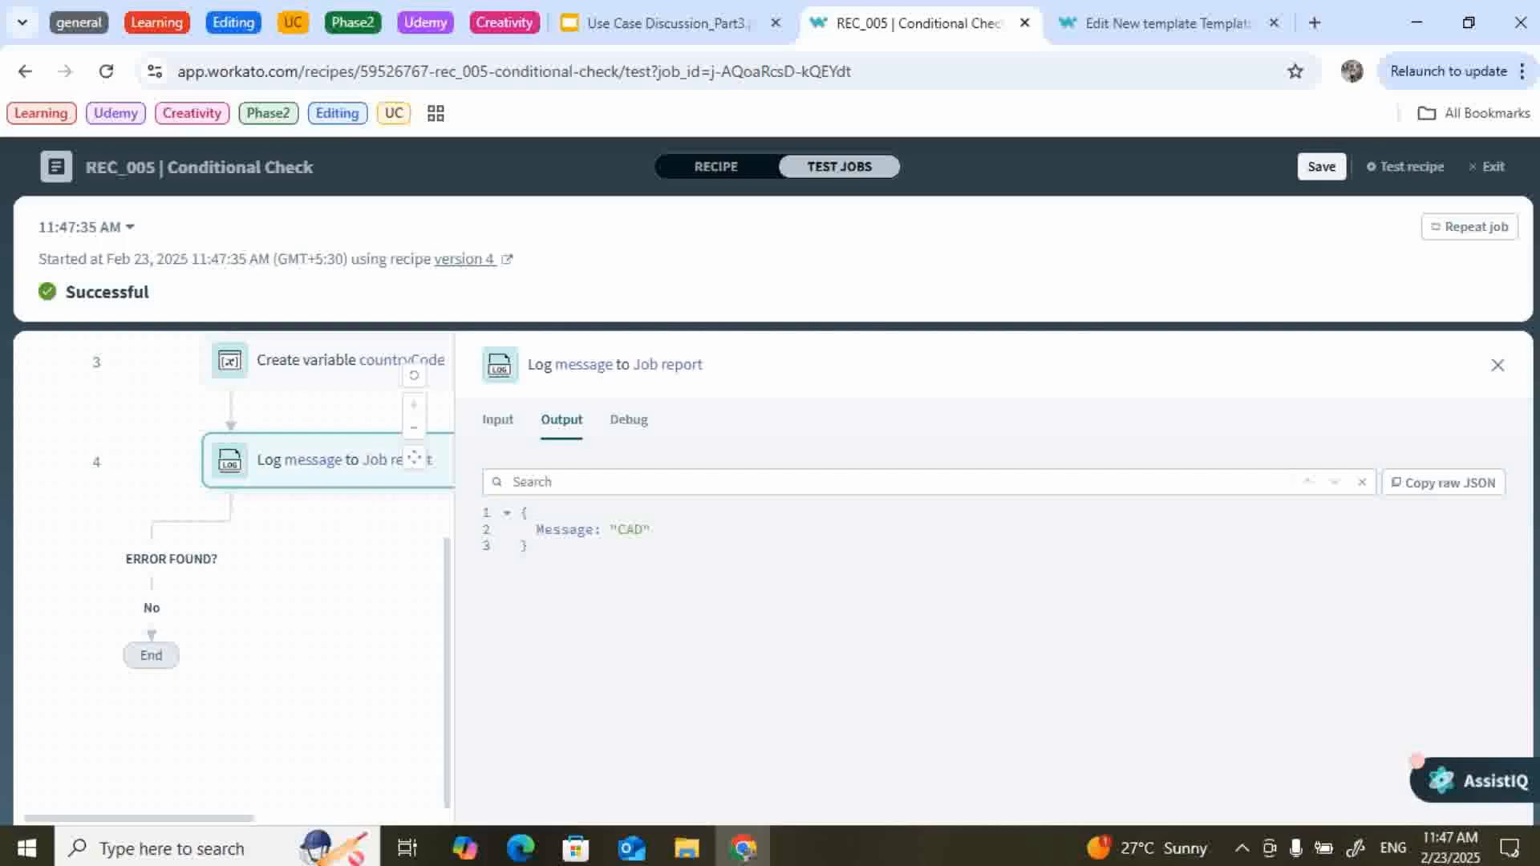
# Exit the editor, check the job history, and return to POC Use cases.
pyautogui.click(716, 167)
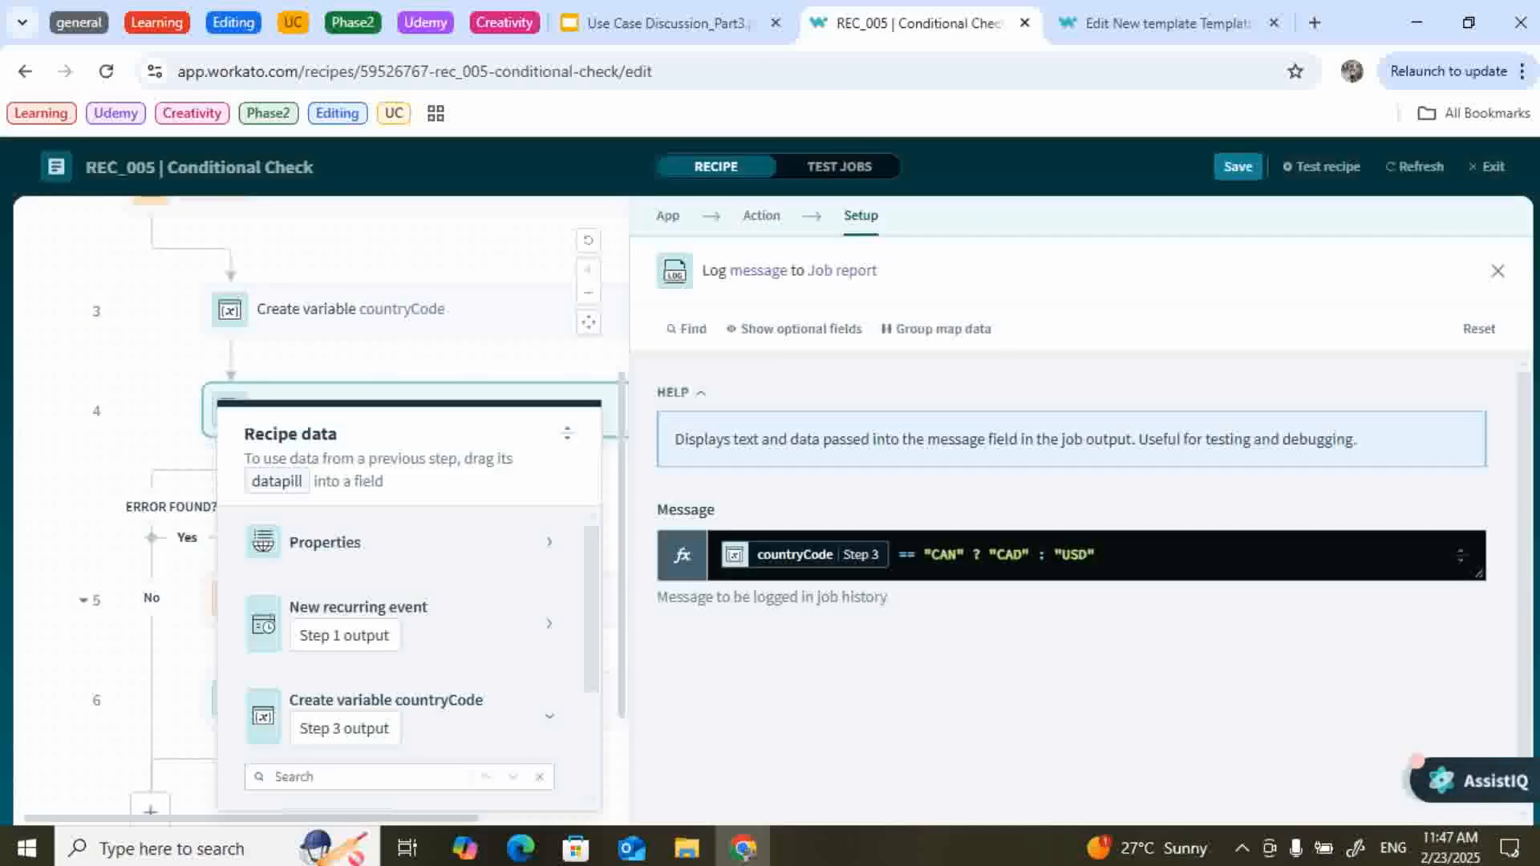
pyautogui.click(1488, 167)
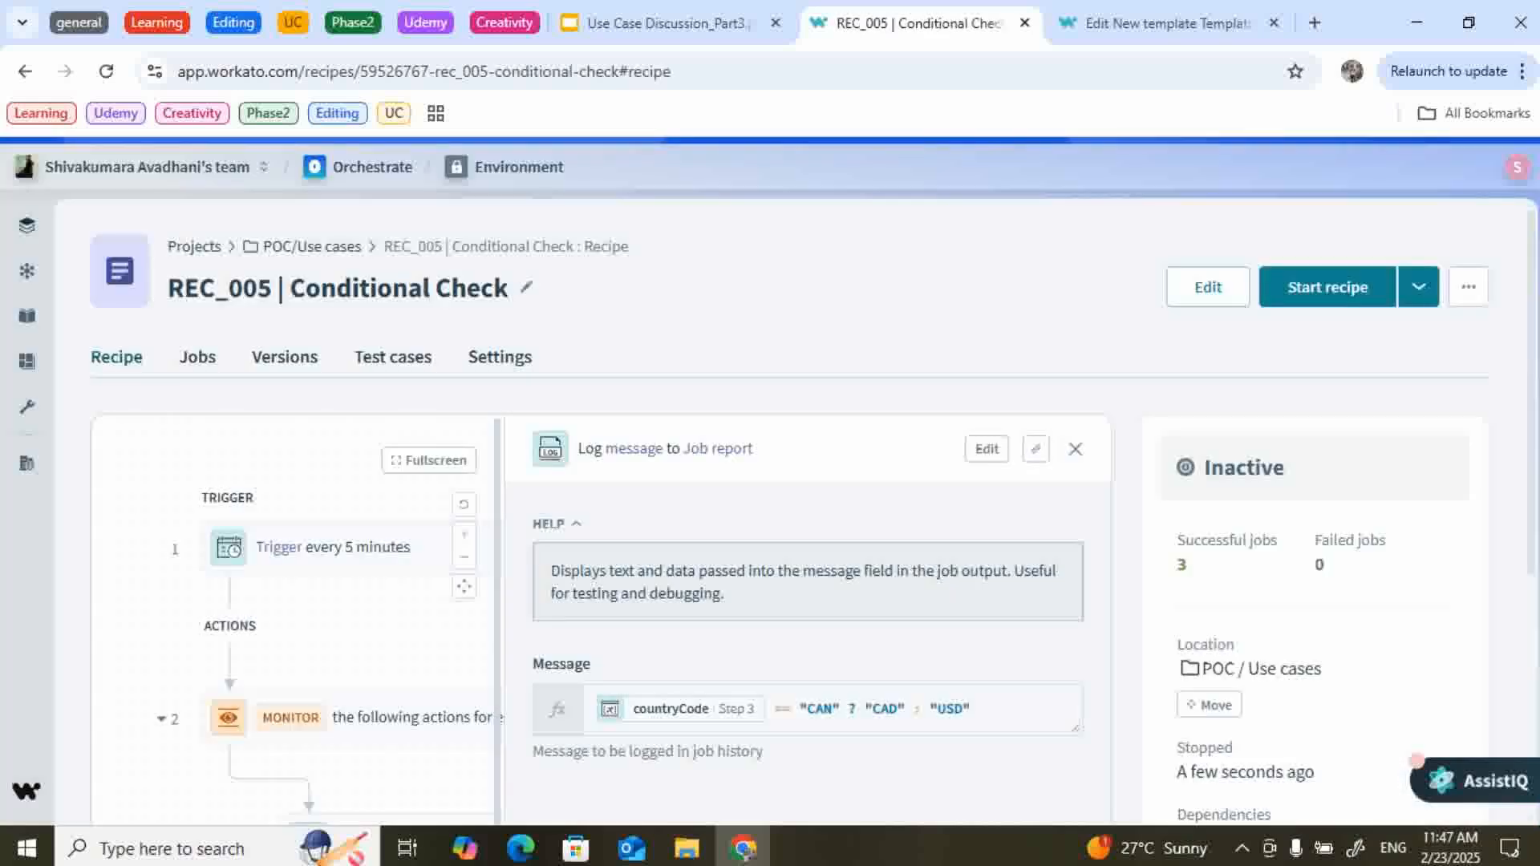
pyautogui.click(197, 357)
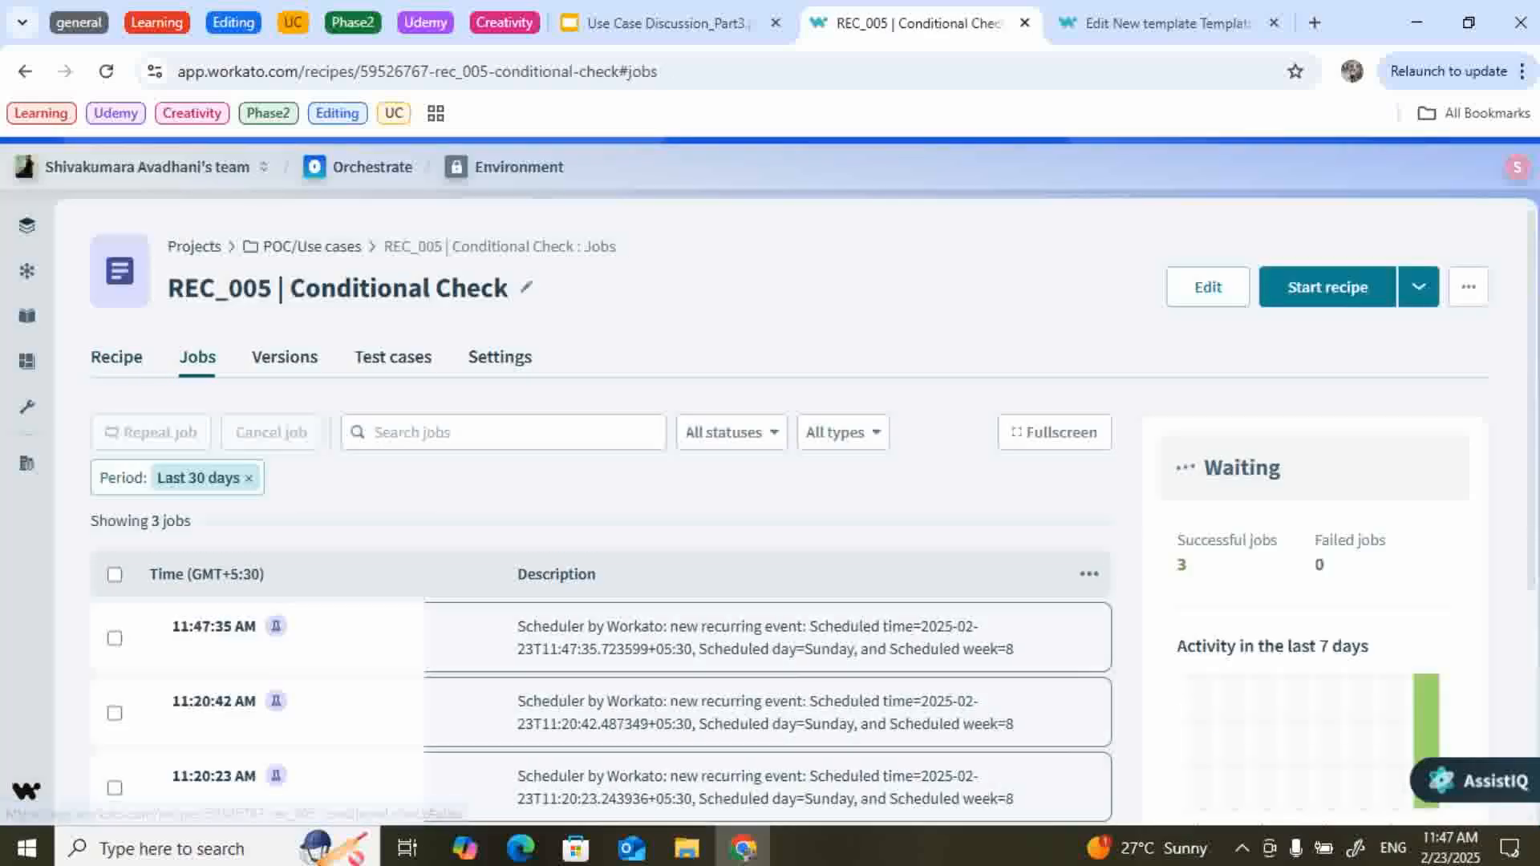
pyautogui.click(311, 247)
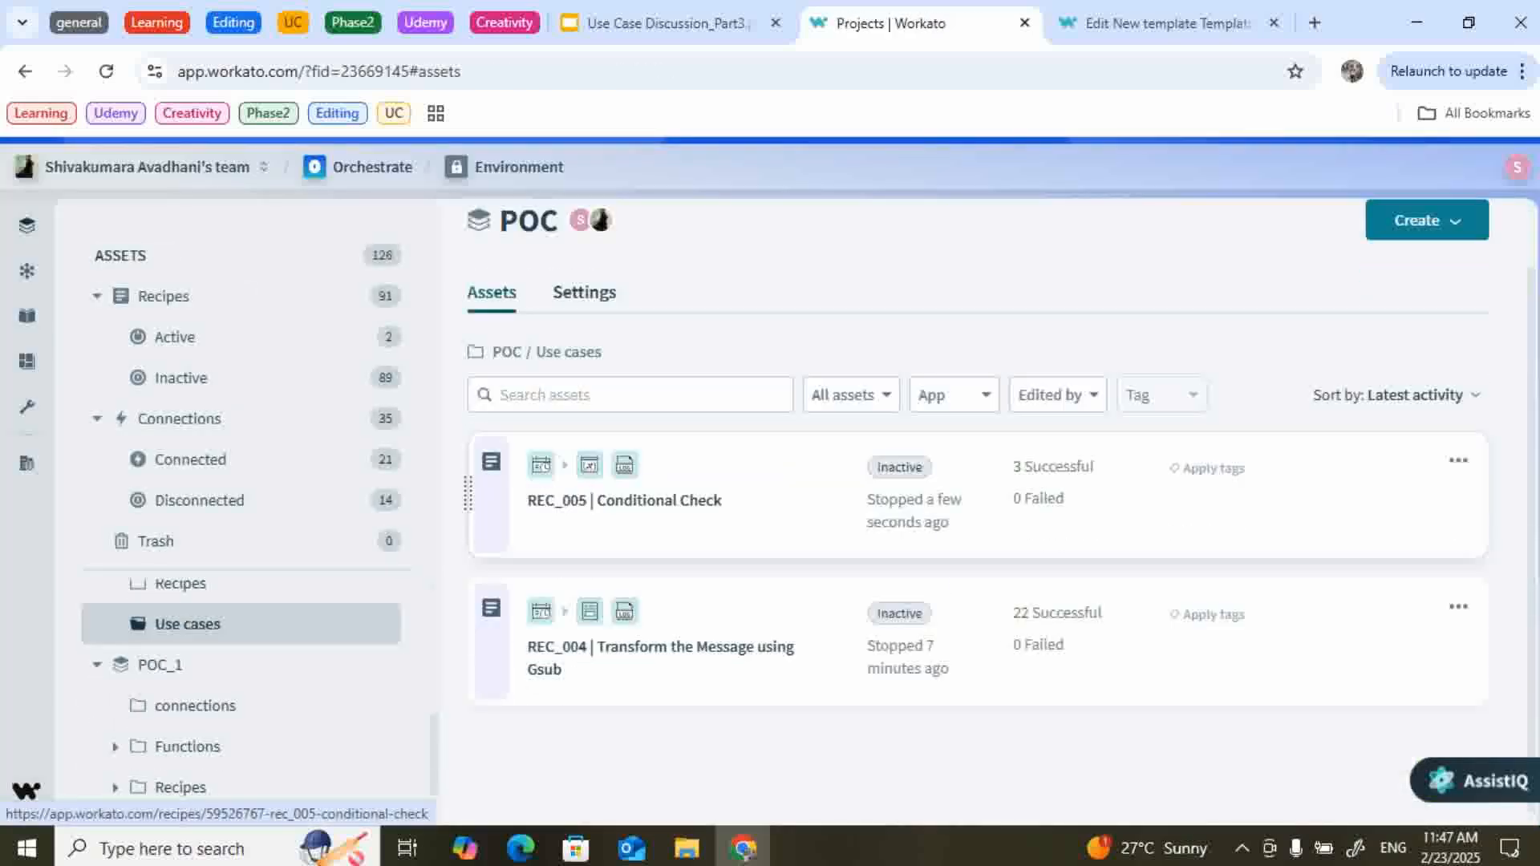
# Open REC_004 for editing and show step 4's report-review log message.
pyautogui.click(556, 646)
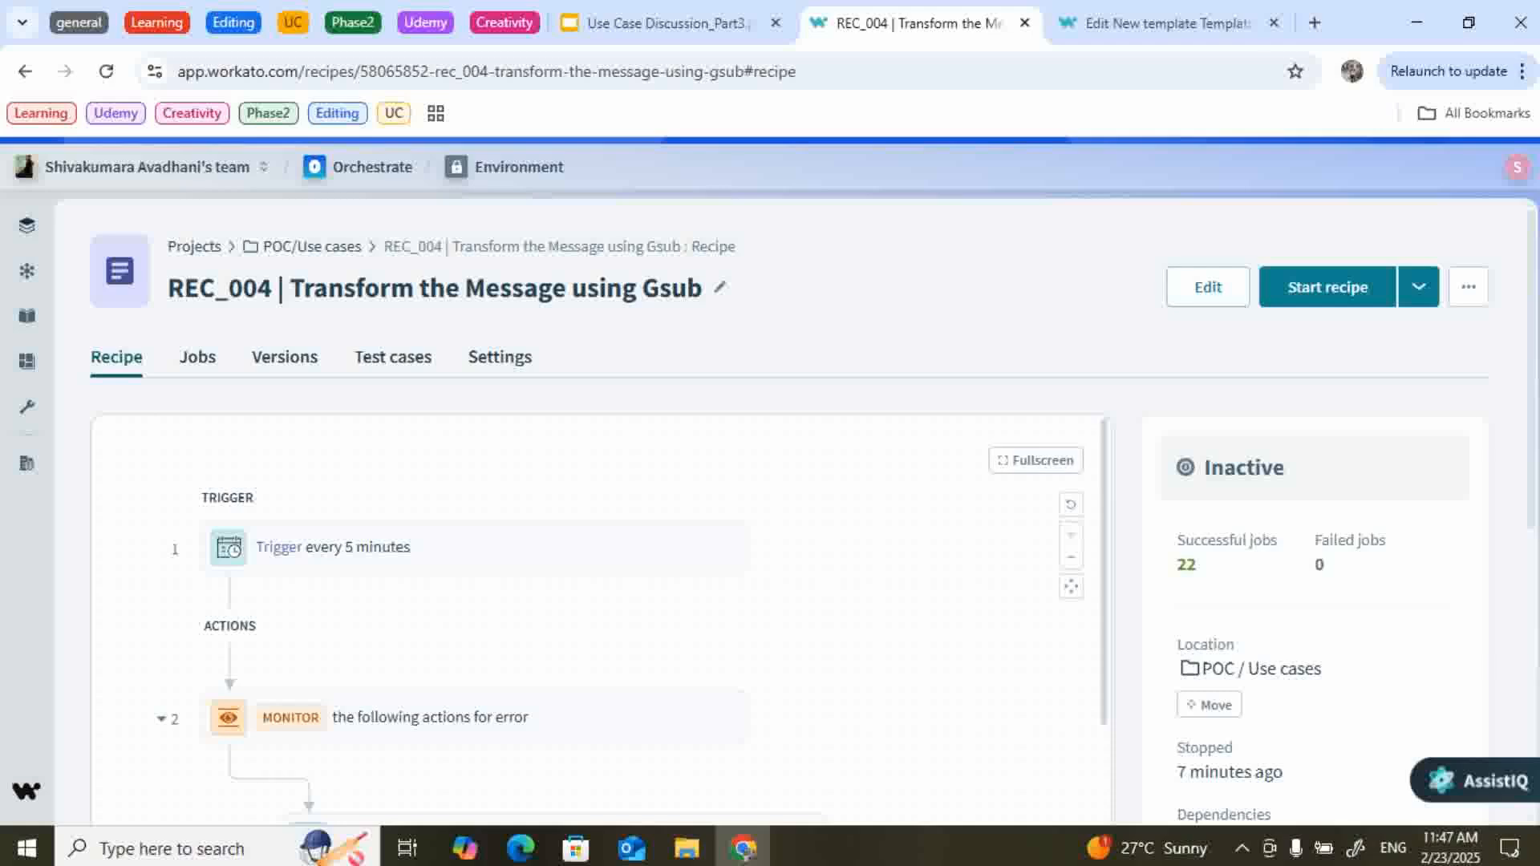
pyautogui.click(1208, 287)
pyautogui.scroll(-2, 481, 505)
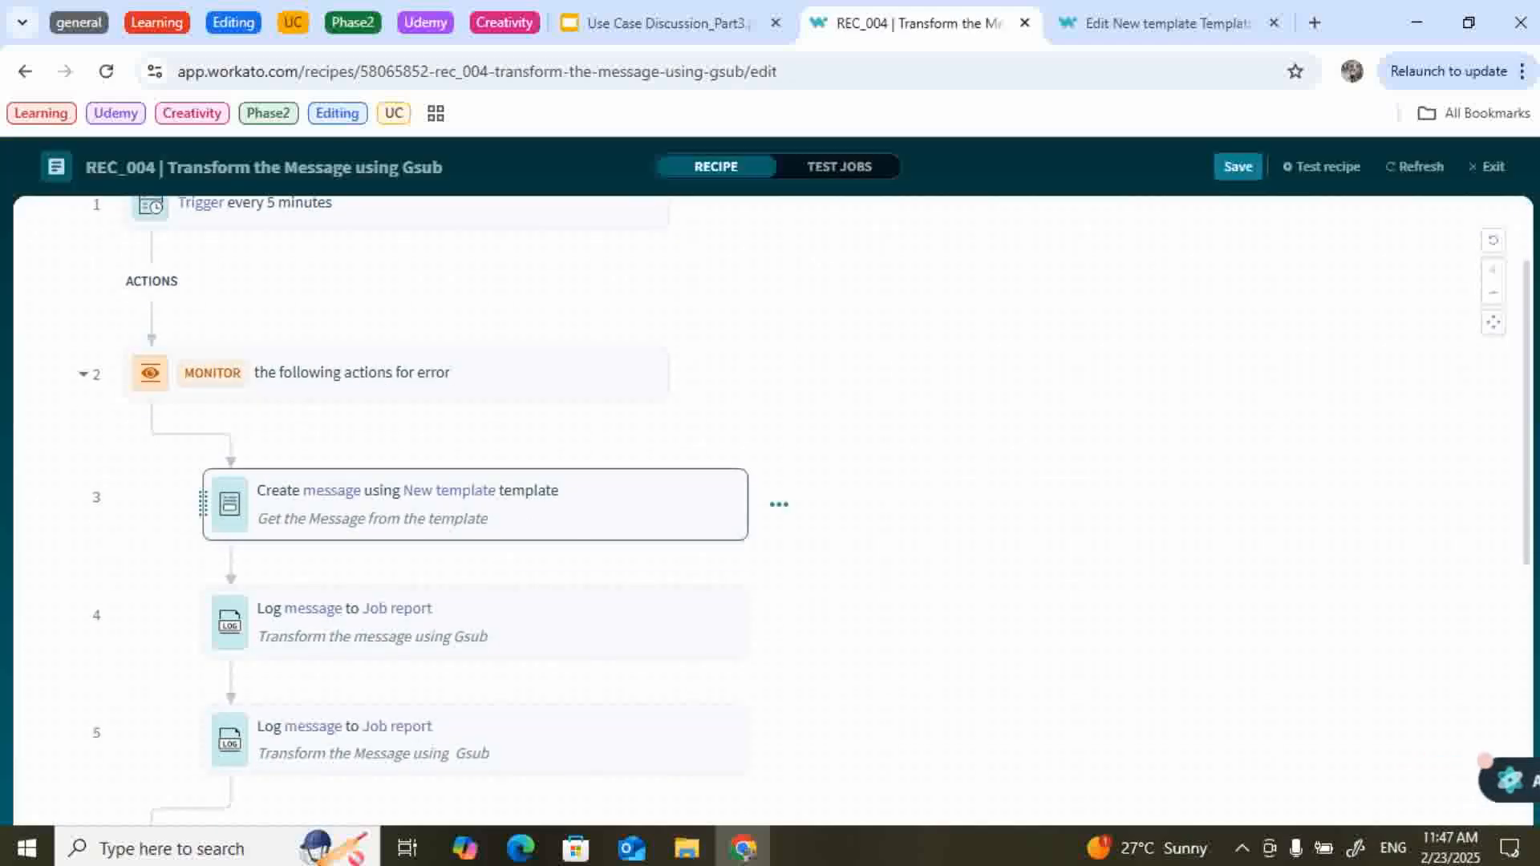
pyautogui.scroll(-2, 482, 506)
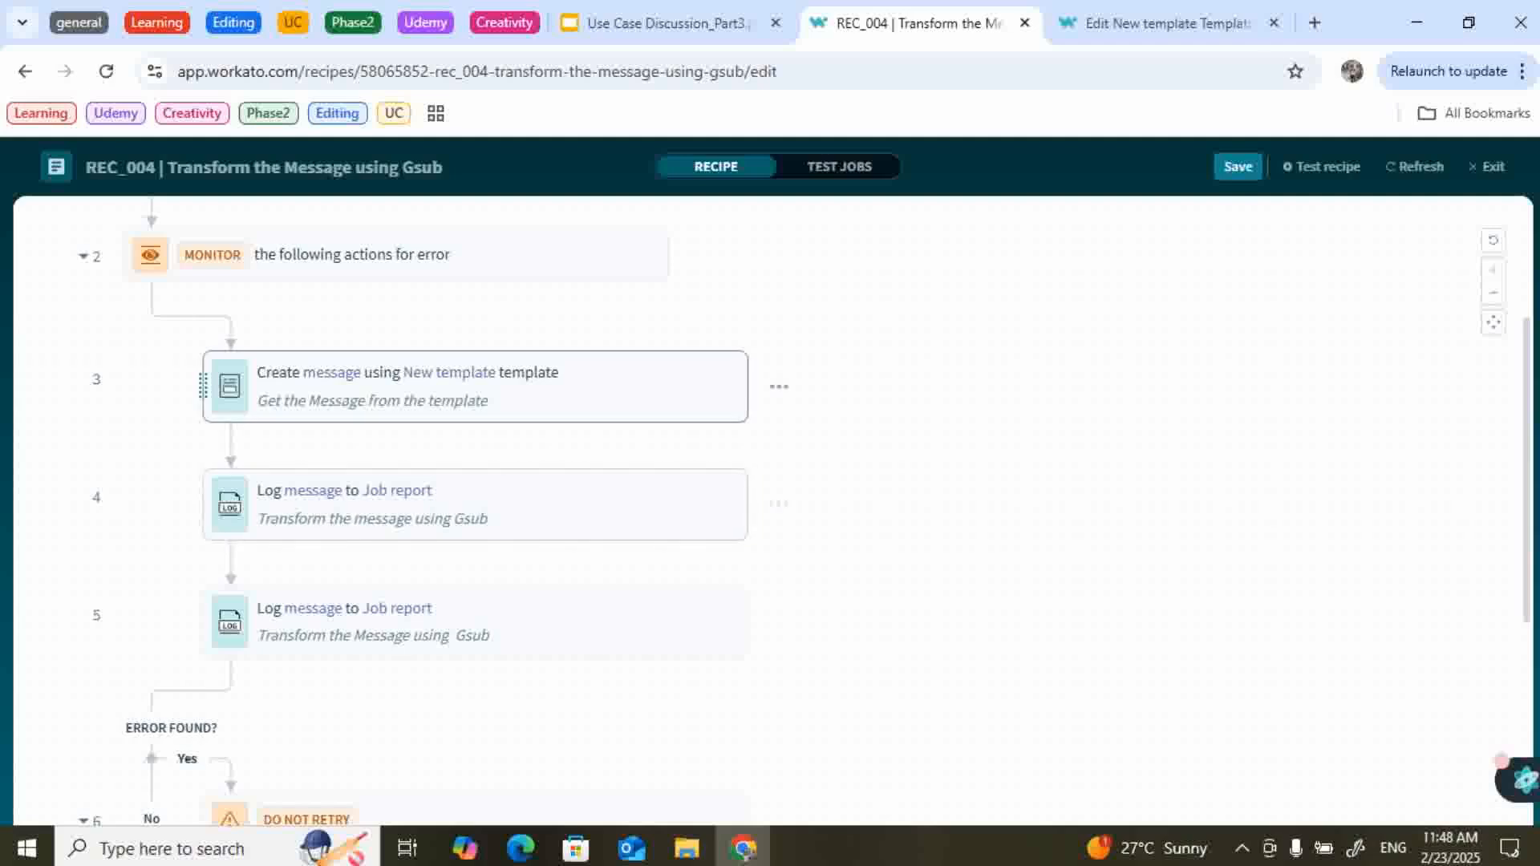
pyautogui.click(475, 505)
# Compare step 4's message with the New template body and save that template.
pyautogui.click(1043, 643)
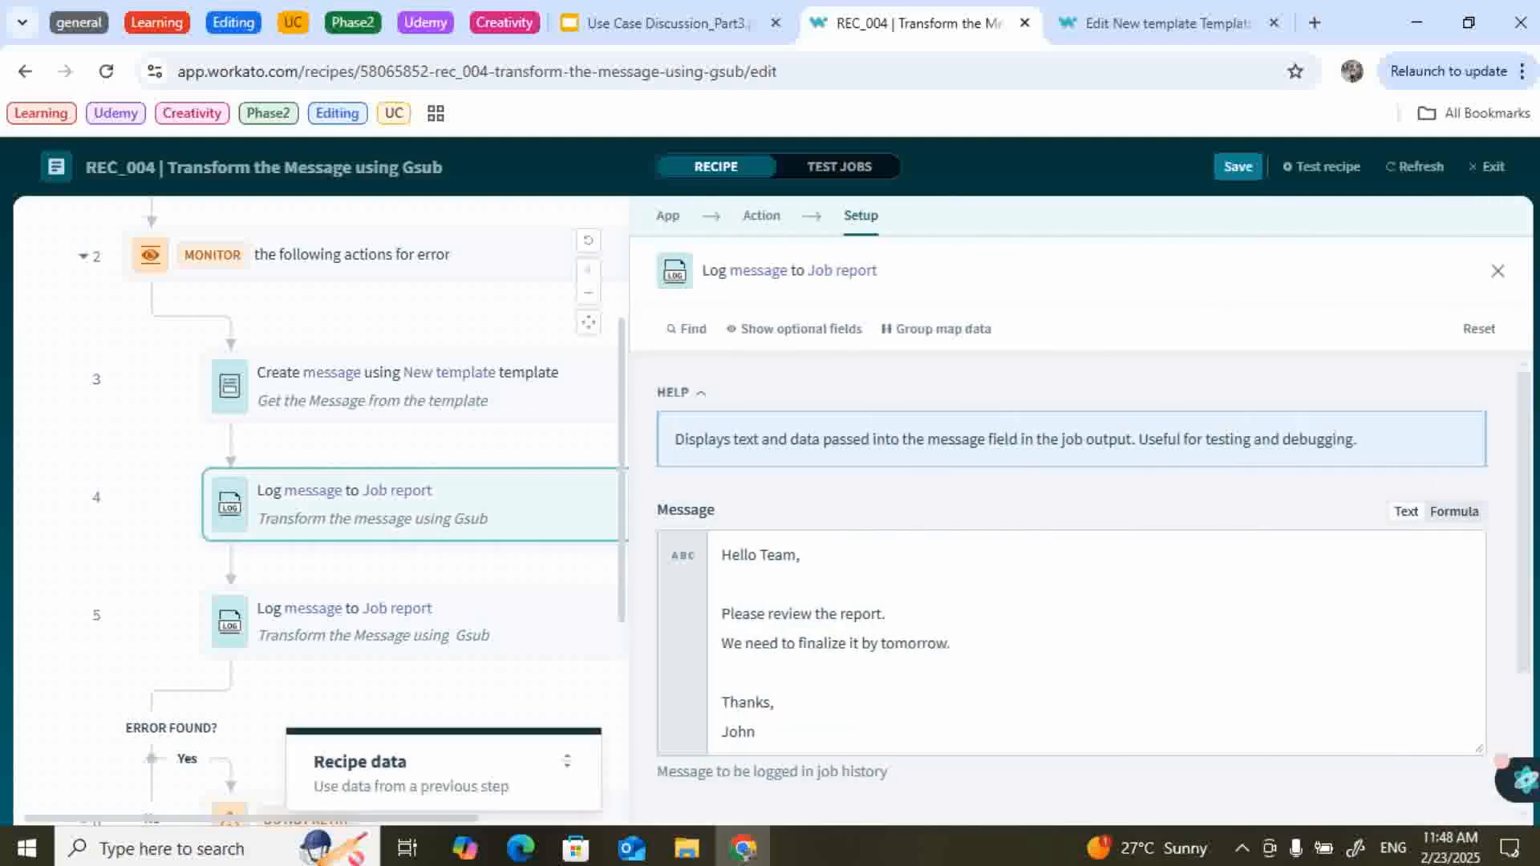
pyautogui.hotkey('ctrl', 'a')
pyautogui.click(1167, 23)
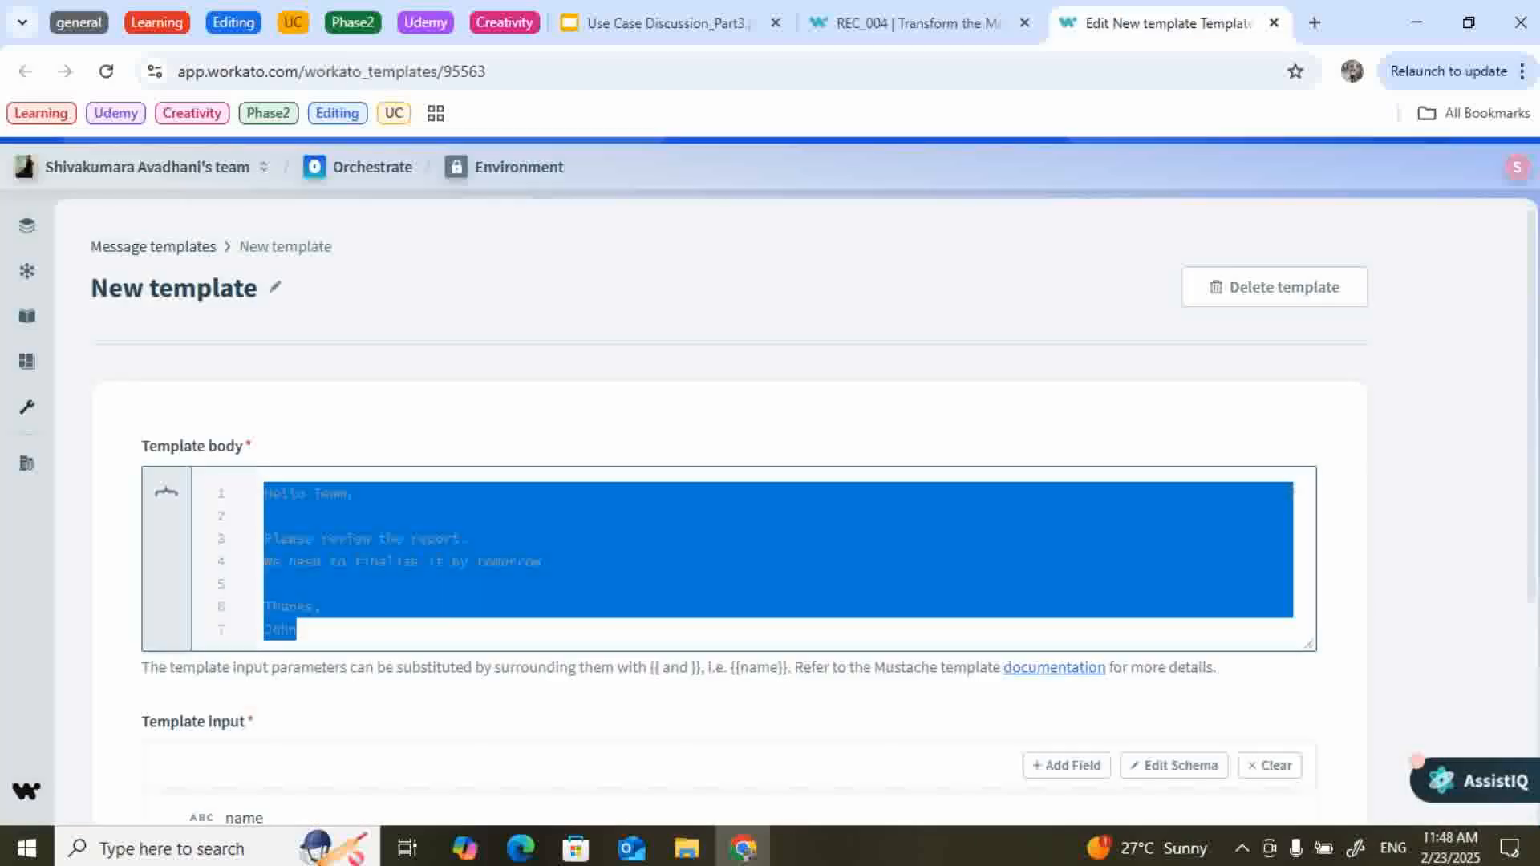
pyautogui.click(470, 539)
pyautogui.scroll(-3, 770, 513)
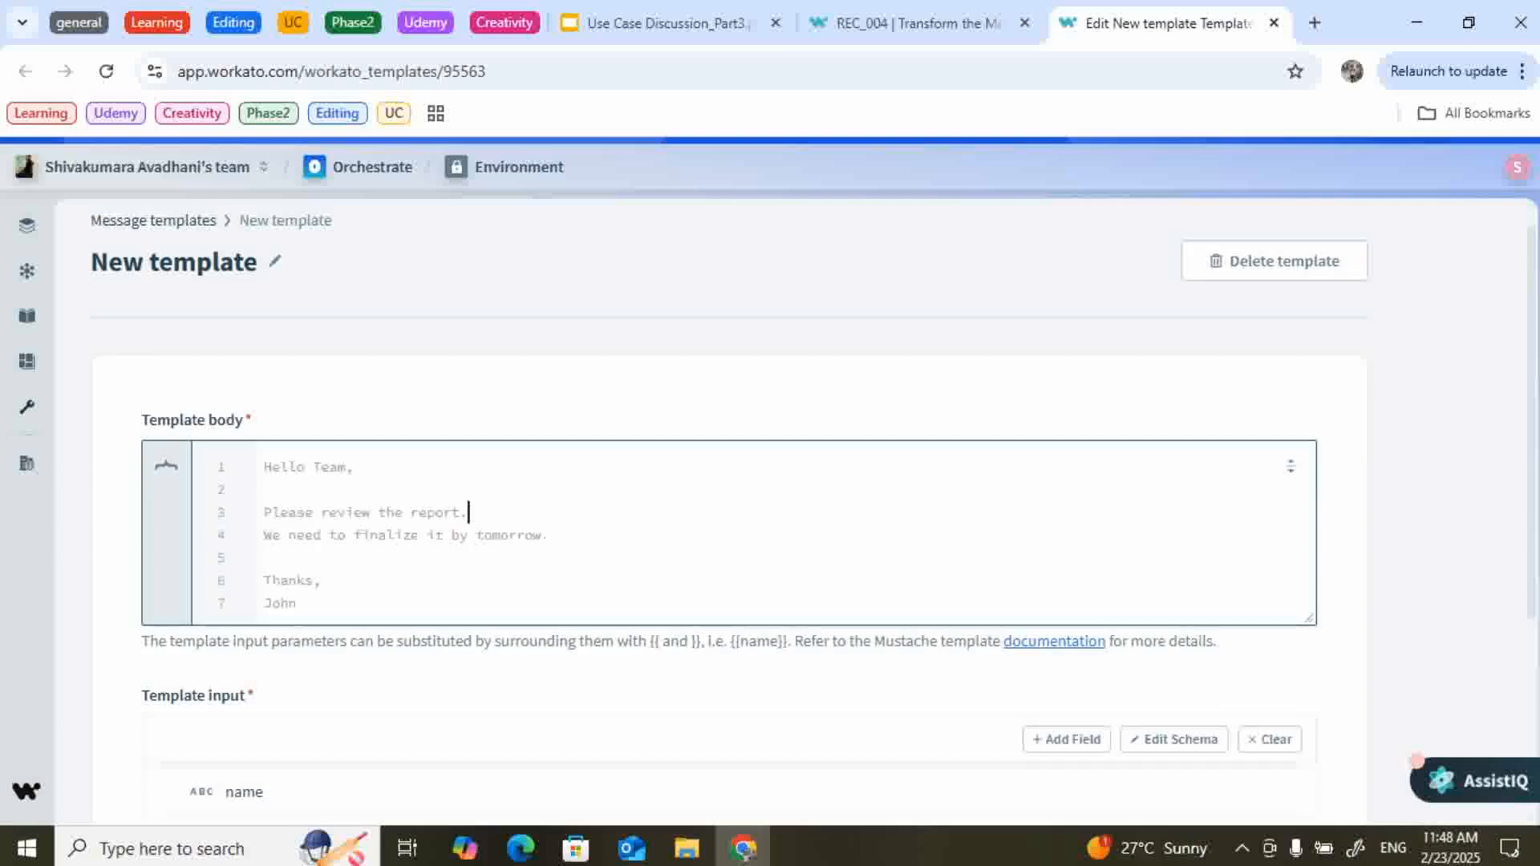
pyautogui.click(185, 652)
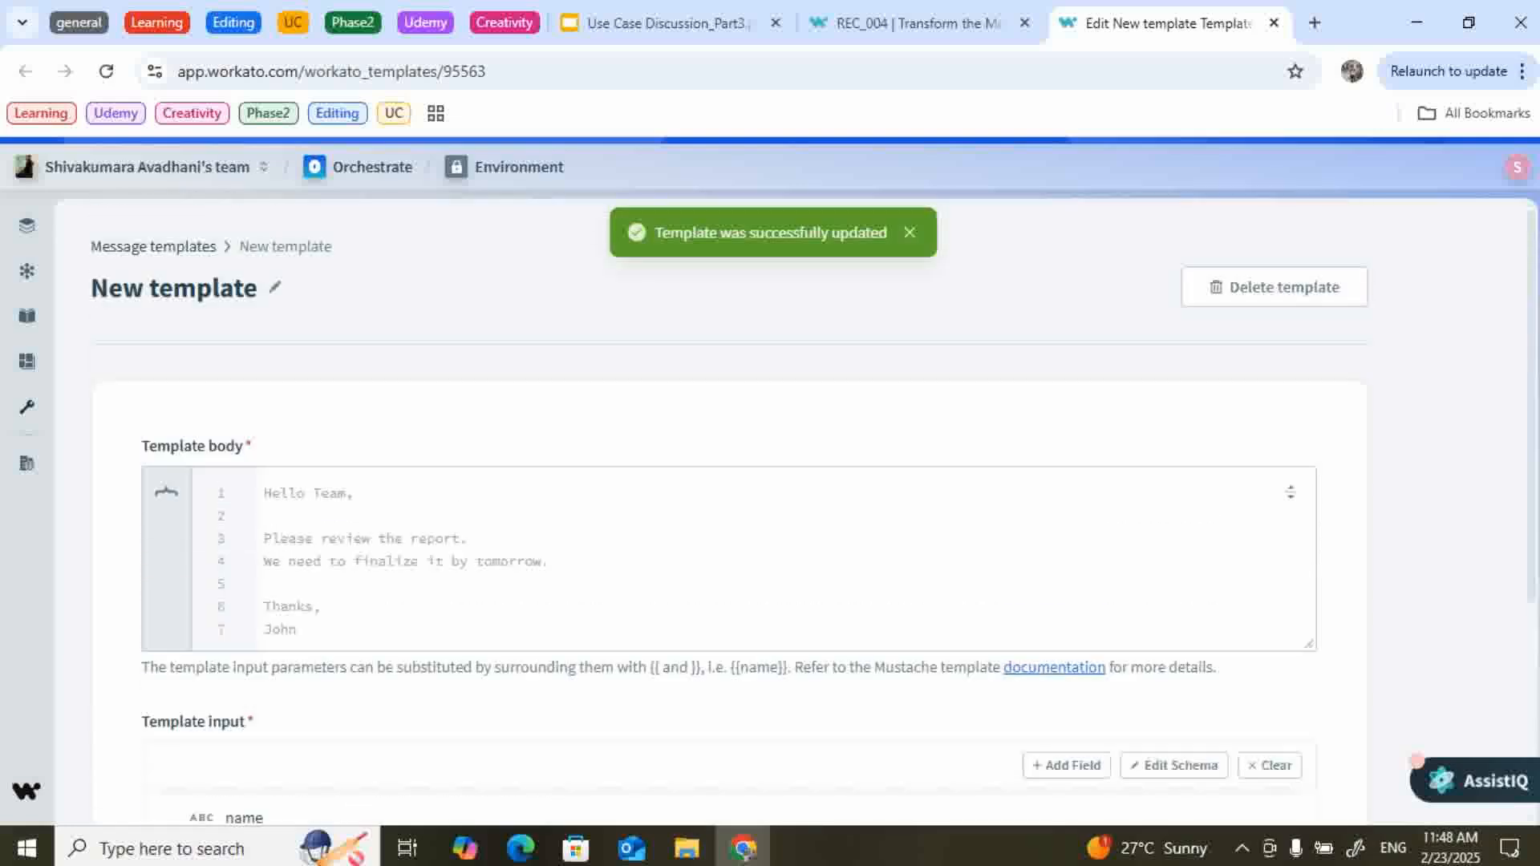
pyautogui.moveTo(264, 492); pyautogui.dragTo(297, 629)
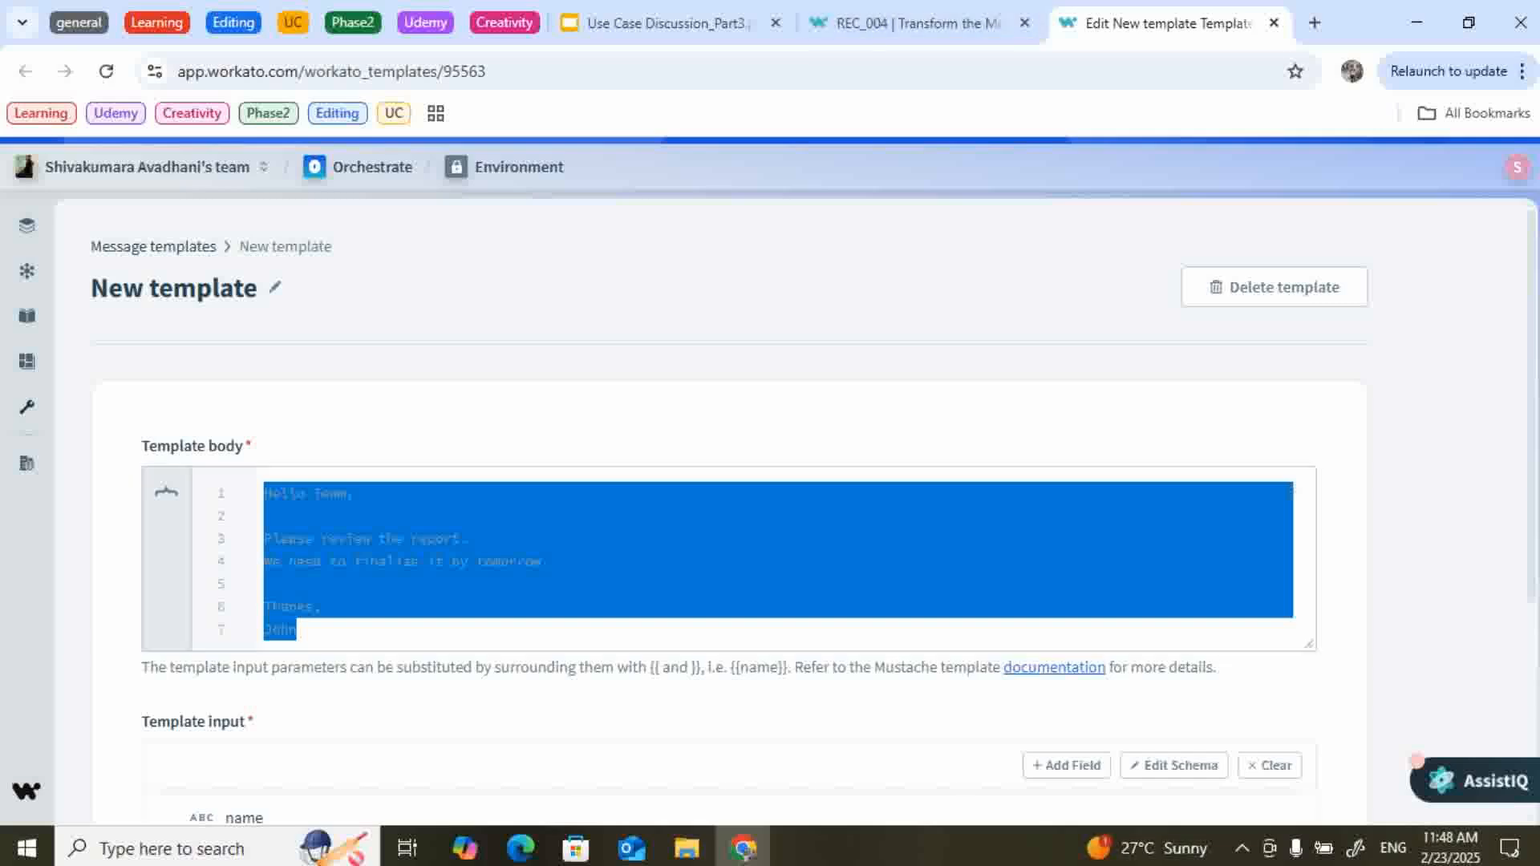
pyautogui.click(919, 23)
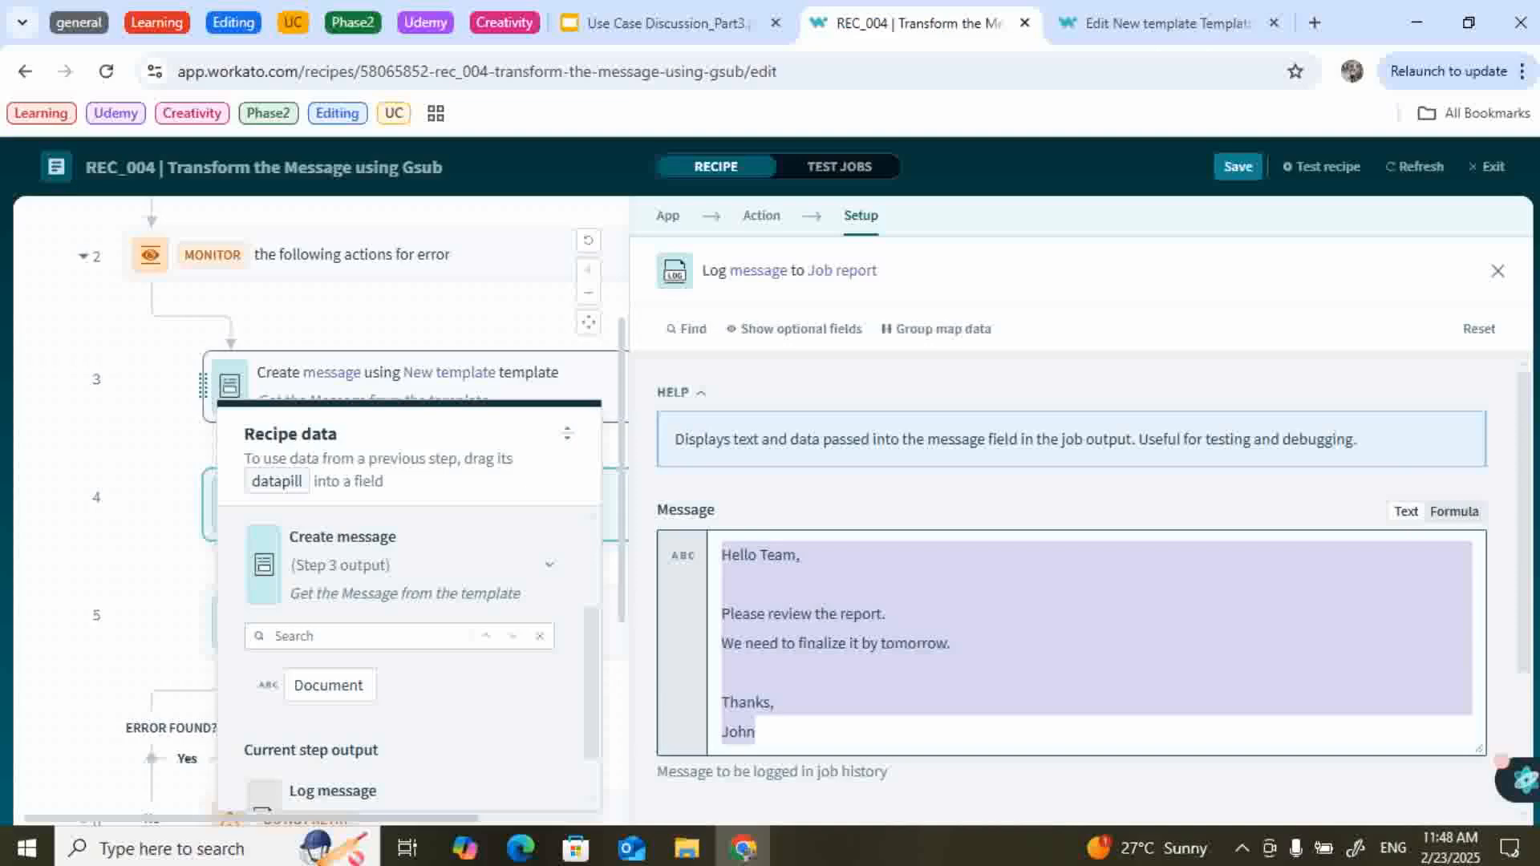
# Skip step 4's log and open step 5's gsub line-break message setup.
pyautogui.click(145, 450)
pyautogui.scroll(-1, 770, 497)
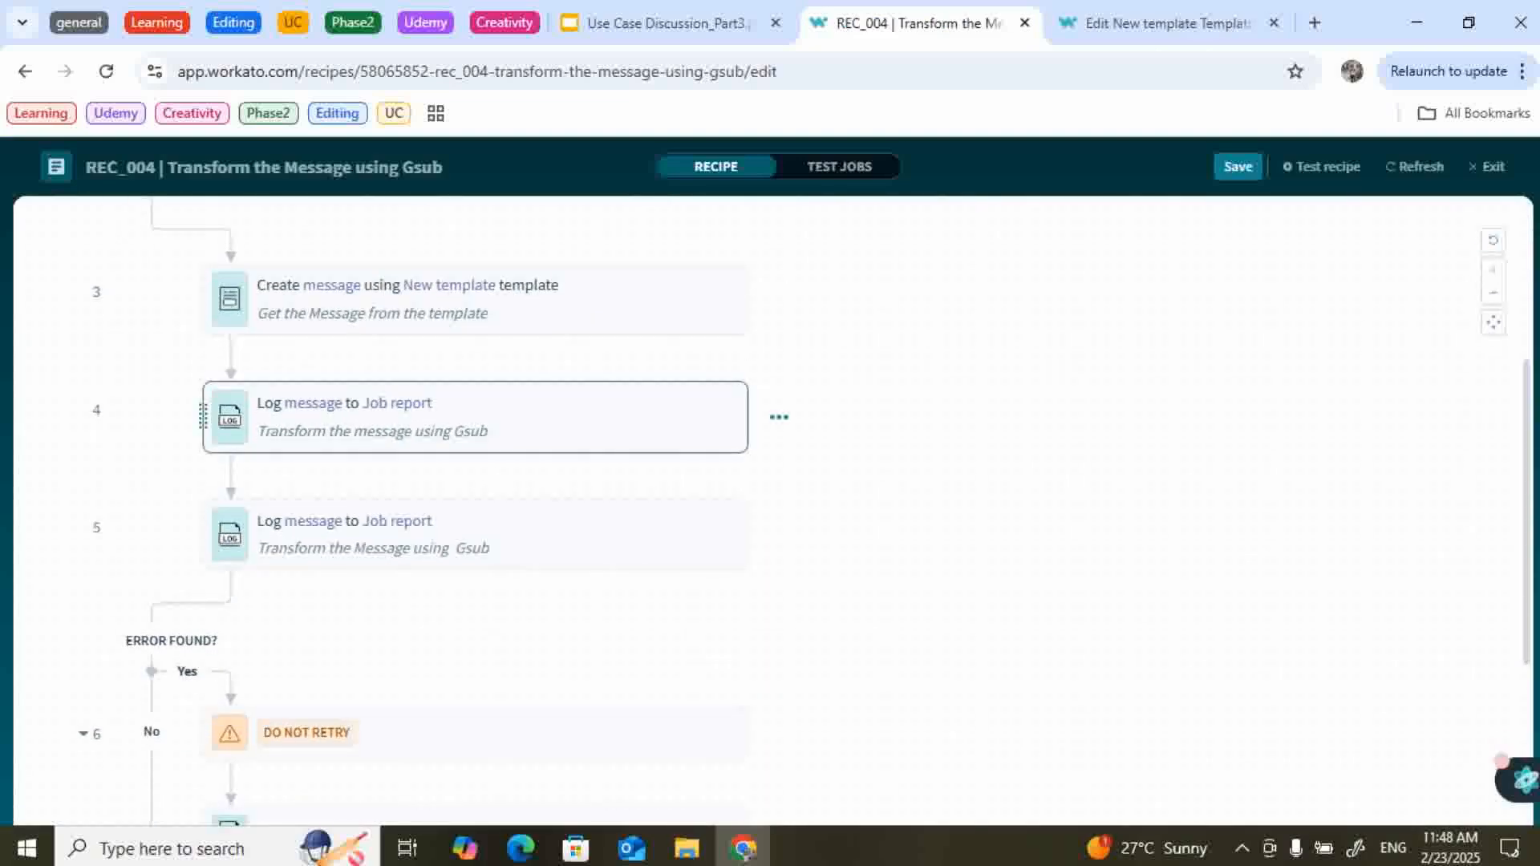
pyautogui.click(779, 418)
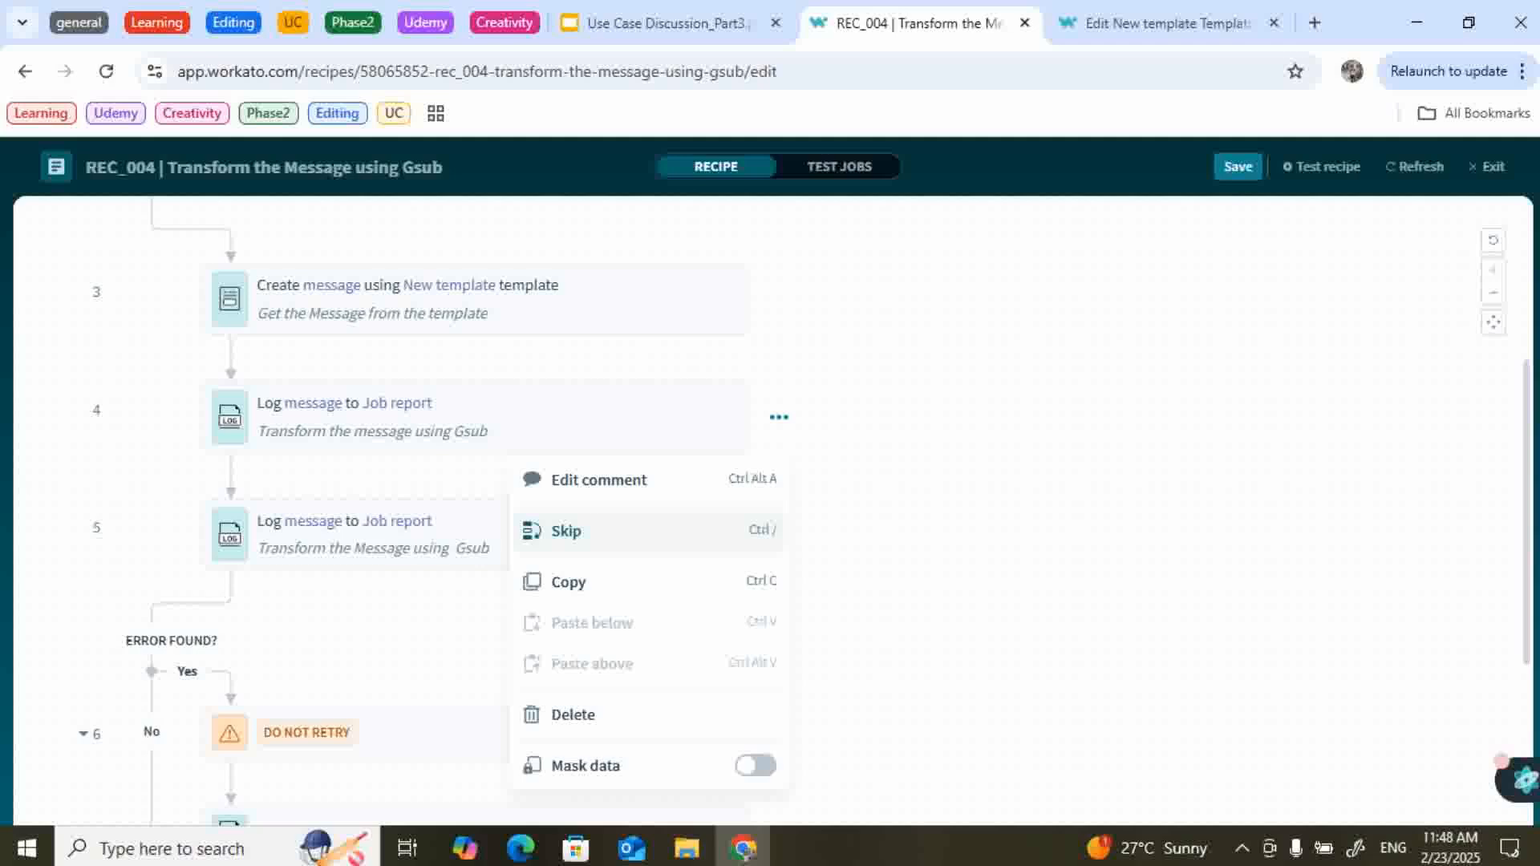
pyautogui.click(565, 531)
pyautogui.click(565, 531)
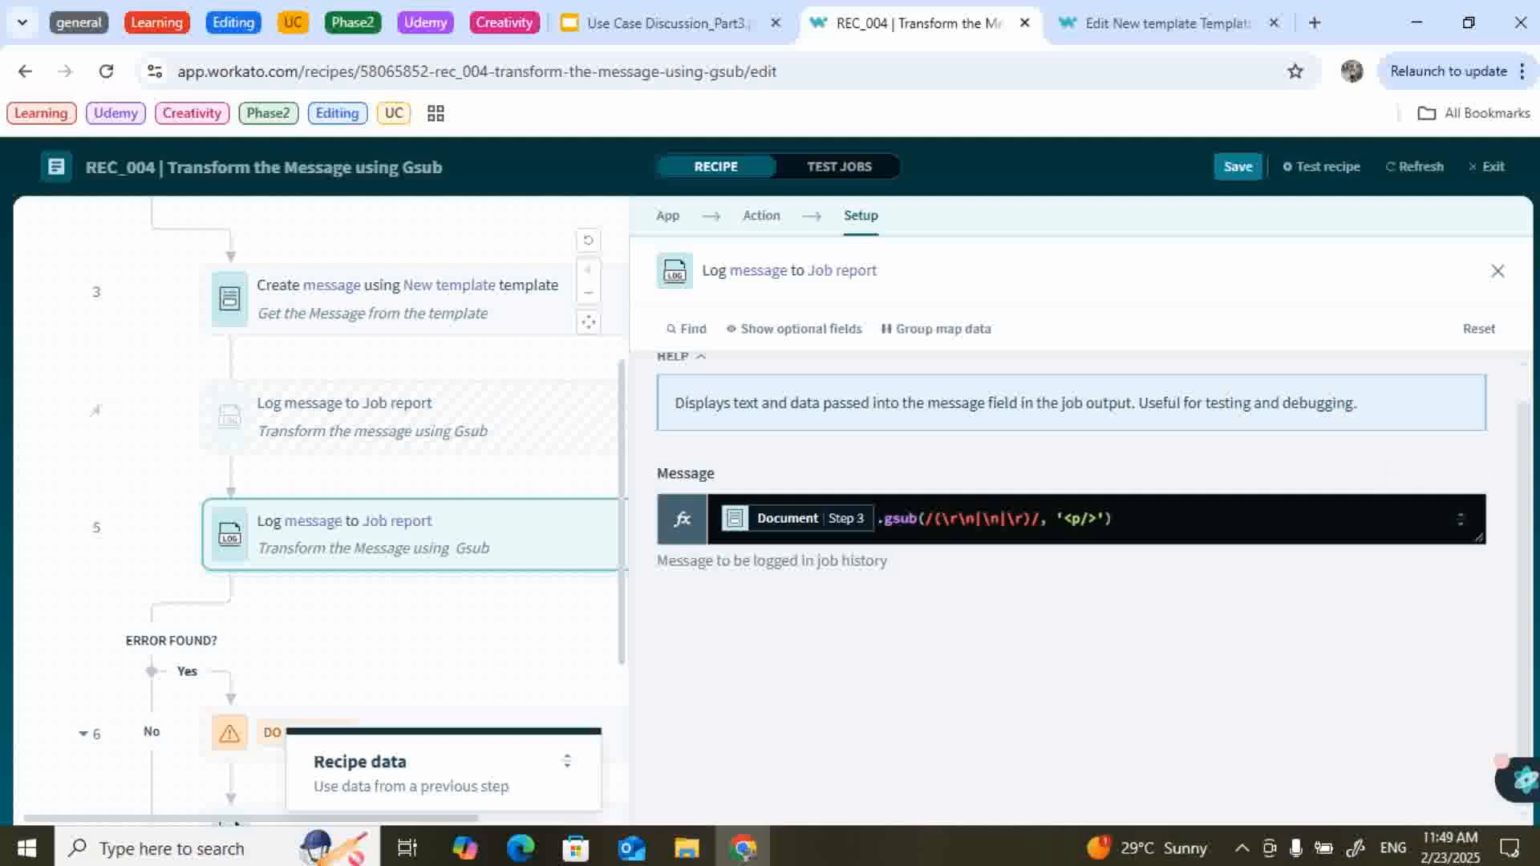
# Test REC_004 and check step 5's output shows <p/> in place of line breaks.
pyautogui.click(1322, 166)
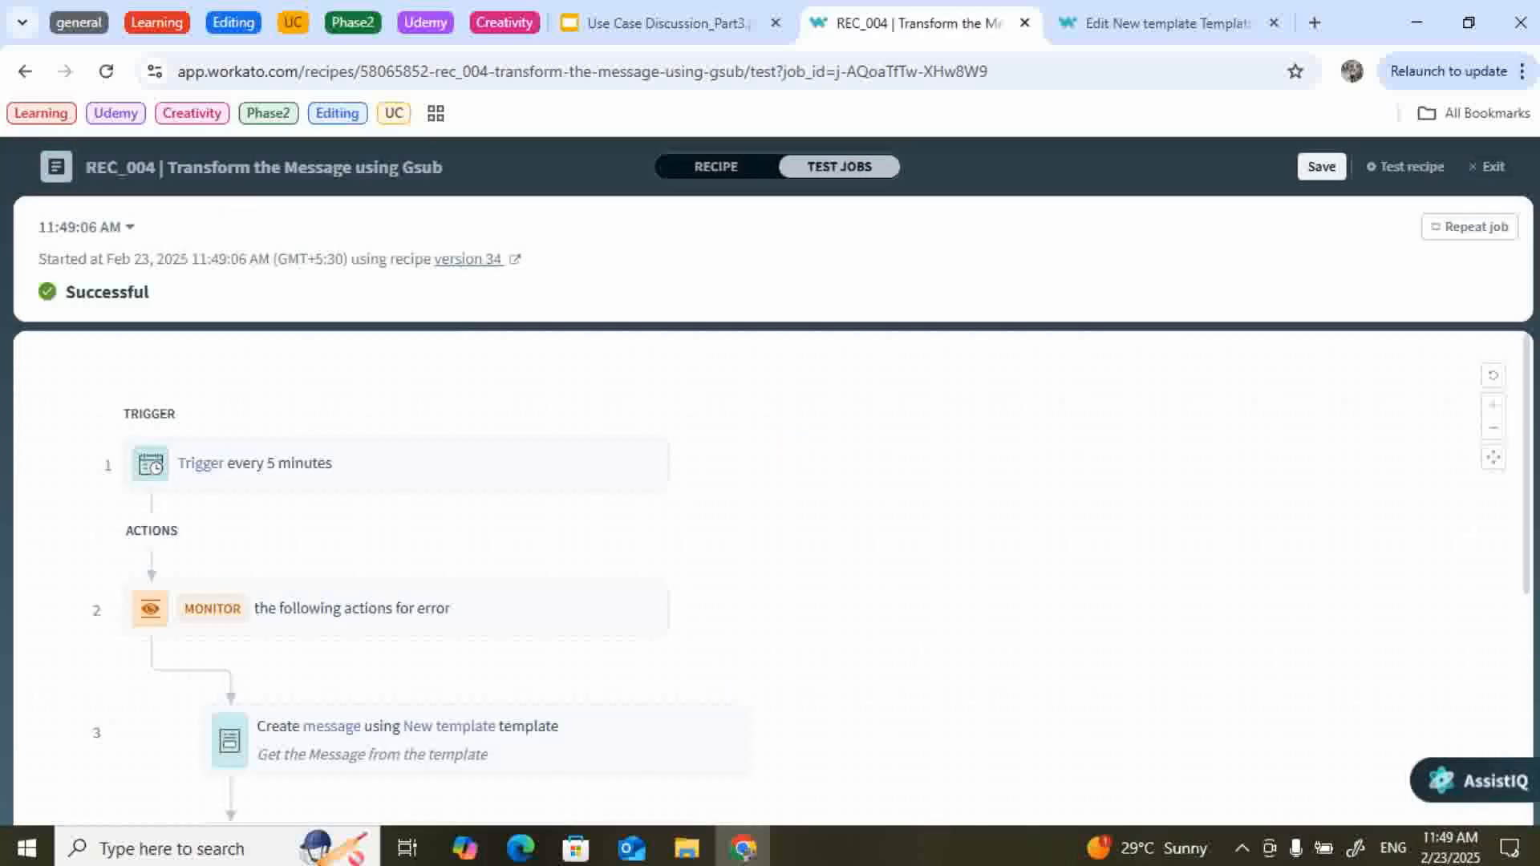
pyautogui.scroll(-4, 377, 577)
pyautogui.click(345, 574)
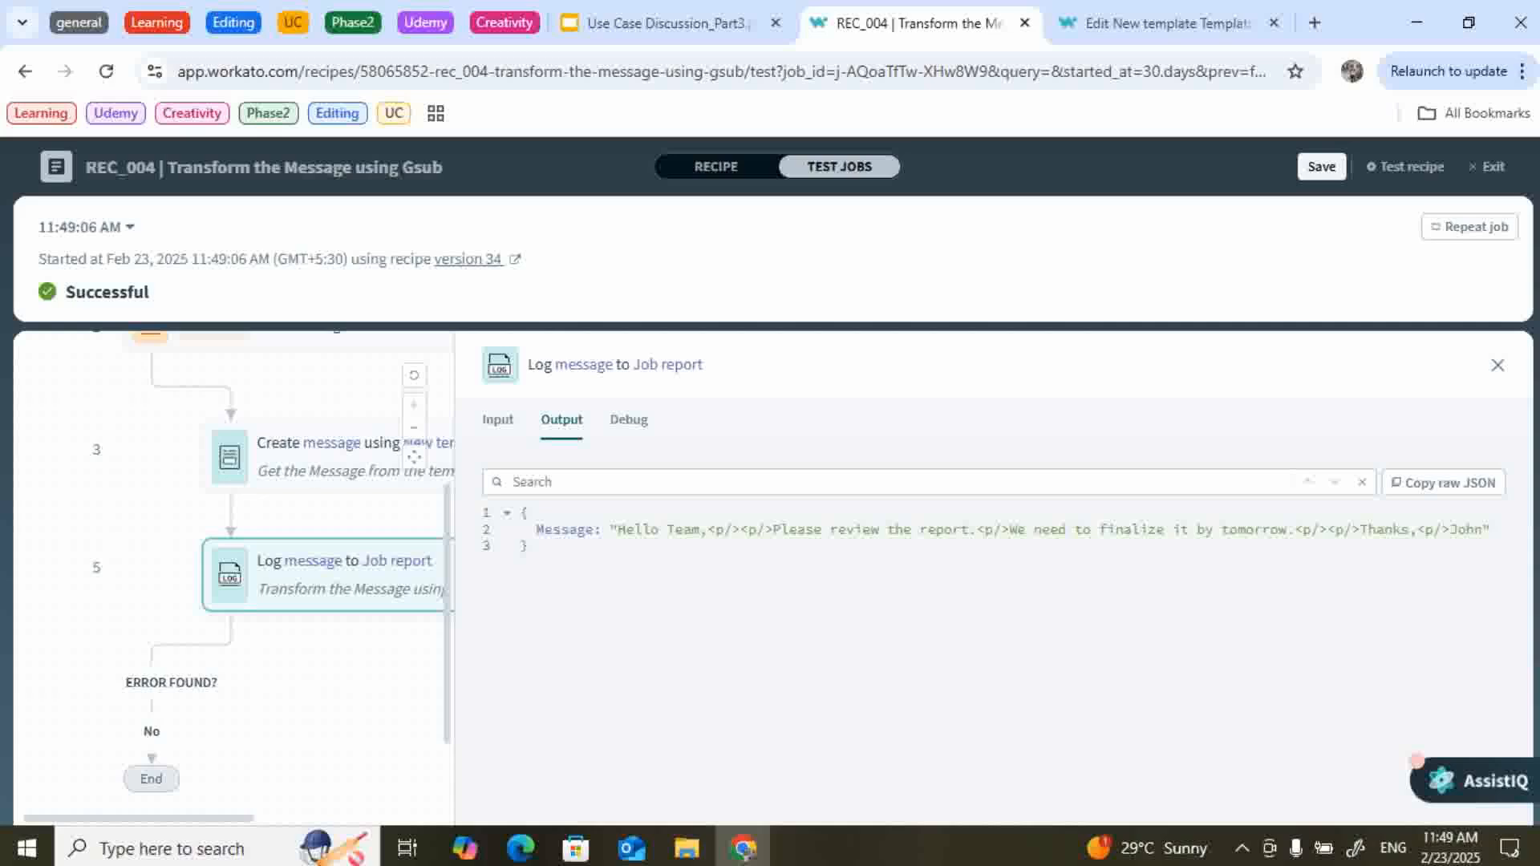
pyautogui.click(717, 167)
pyautogui.scroll(2, 489, 410)
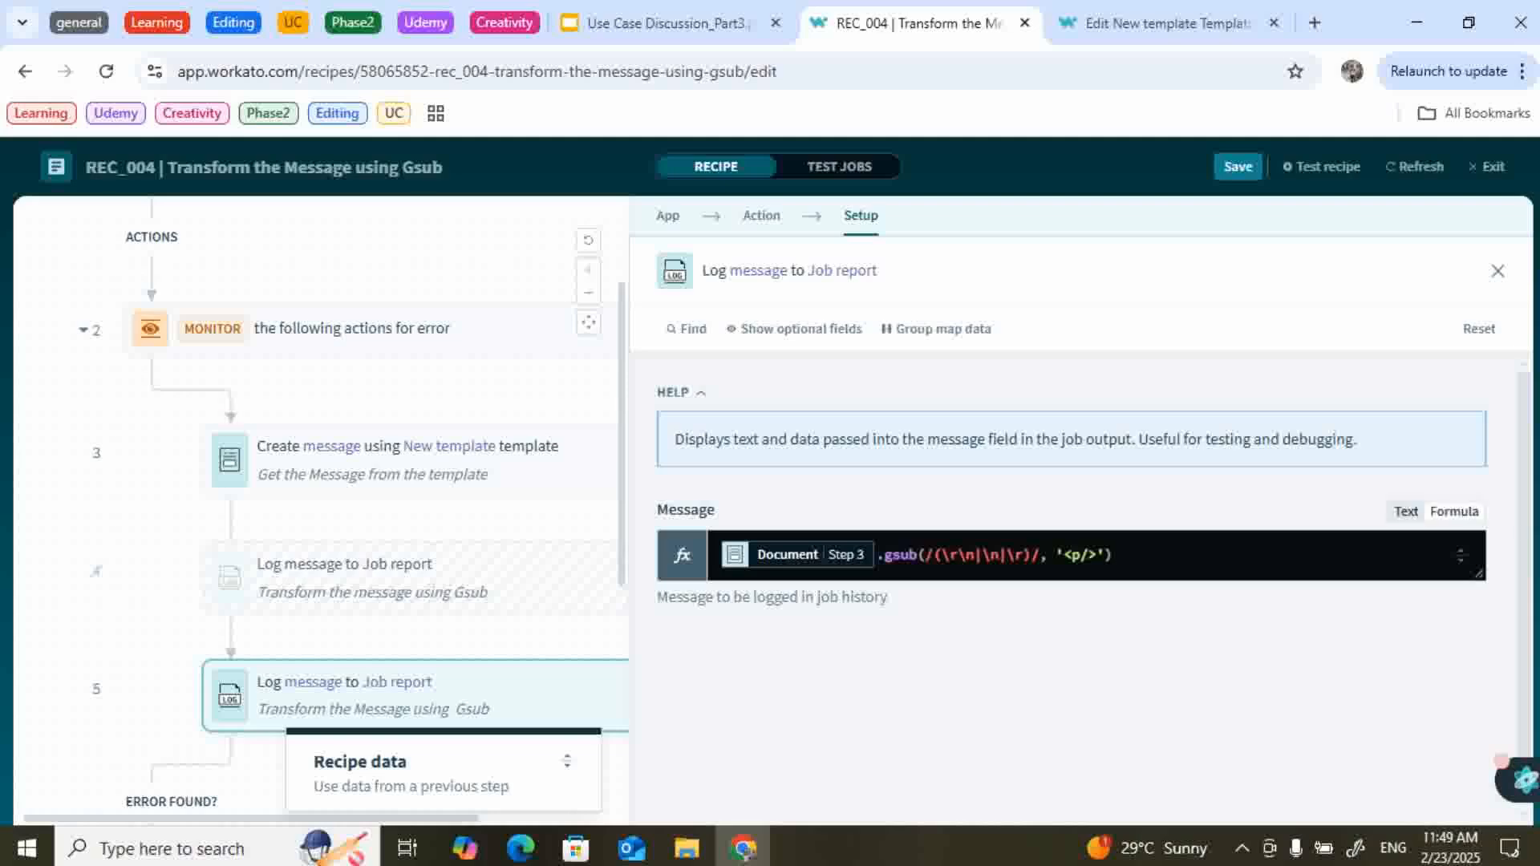
# Show gsub's help for the (\r\n|\n|\r) pattern and scroll through its examples.
pyautogui.moveTo(934, 554); pyautogui.dragTo(1033, 554)
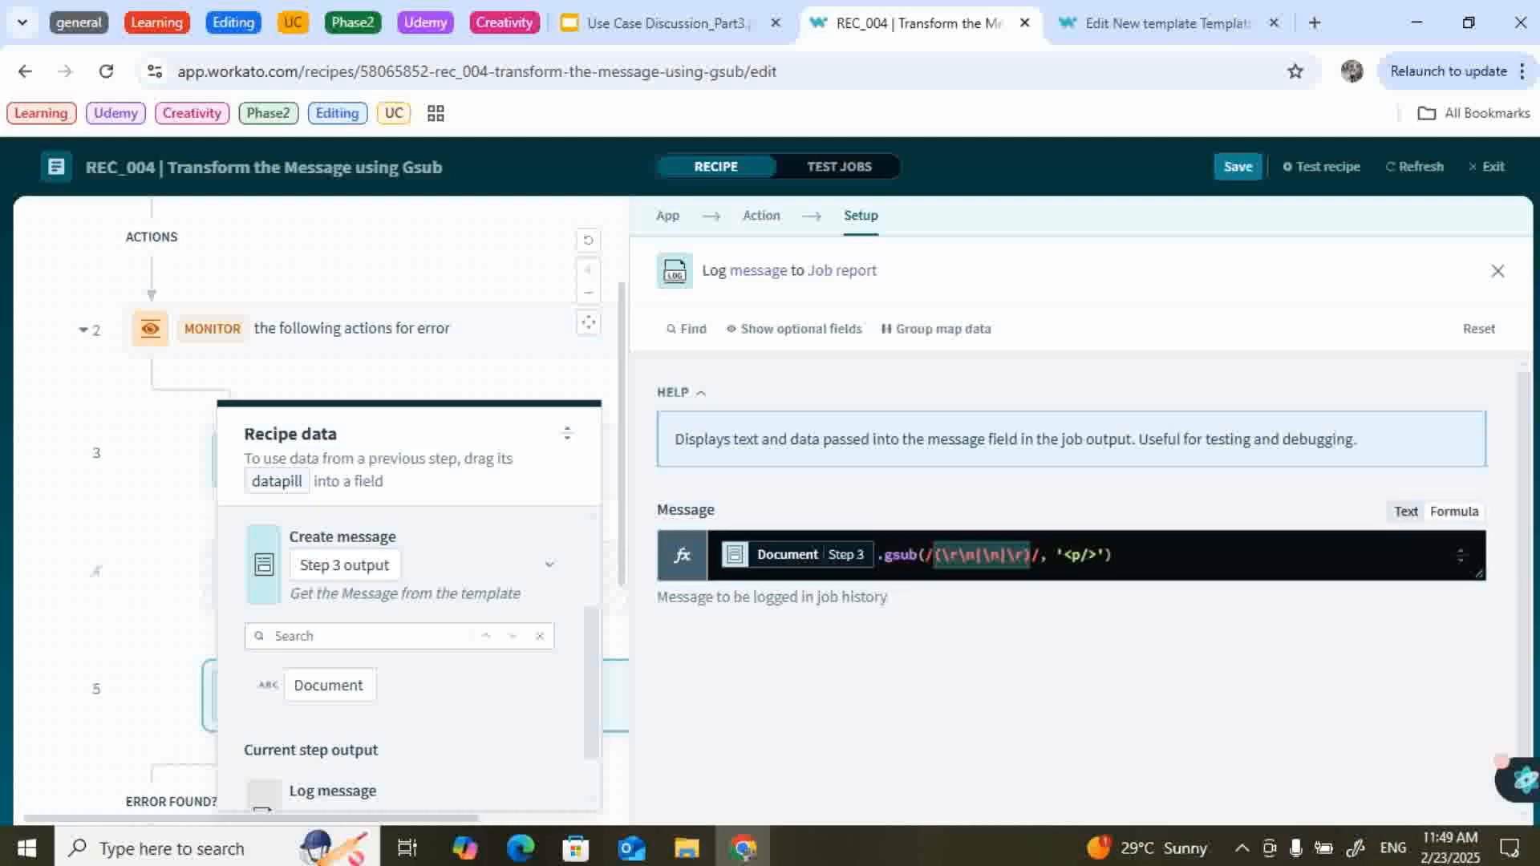
pyautogui.click(917, 556)
pyautogui.scroll(-5, 1095, 345)
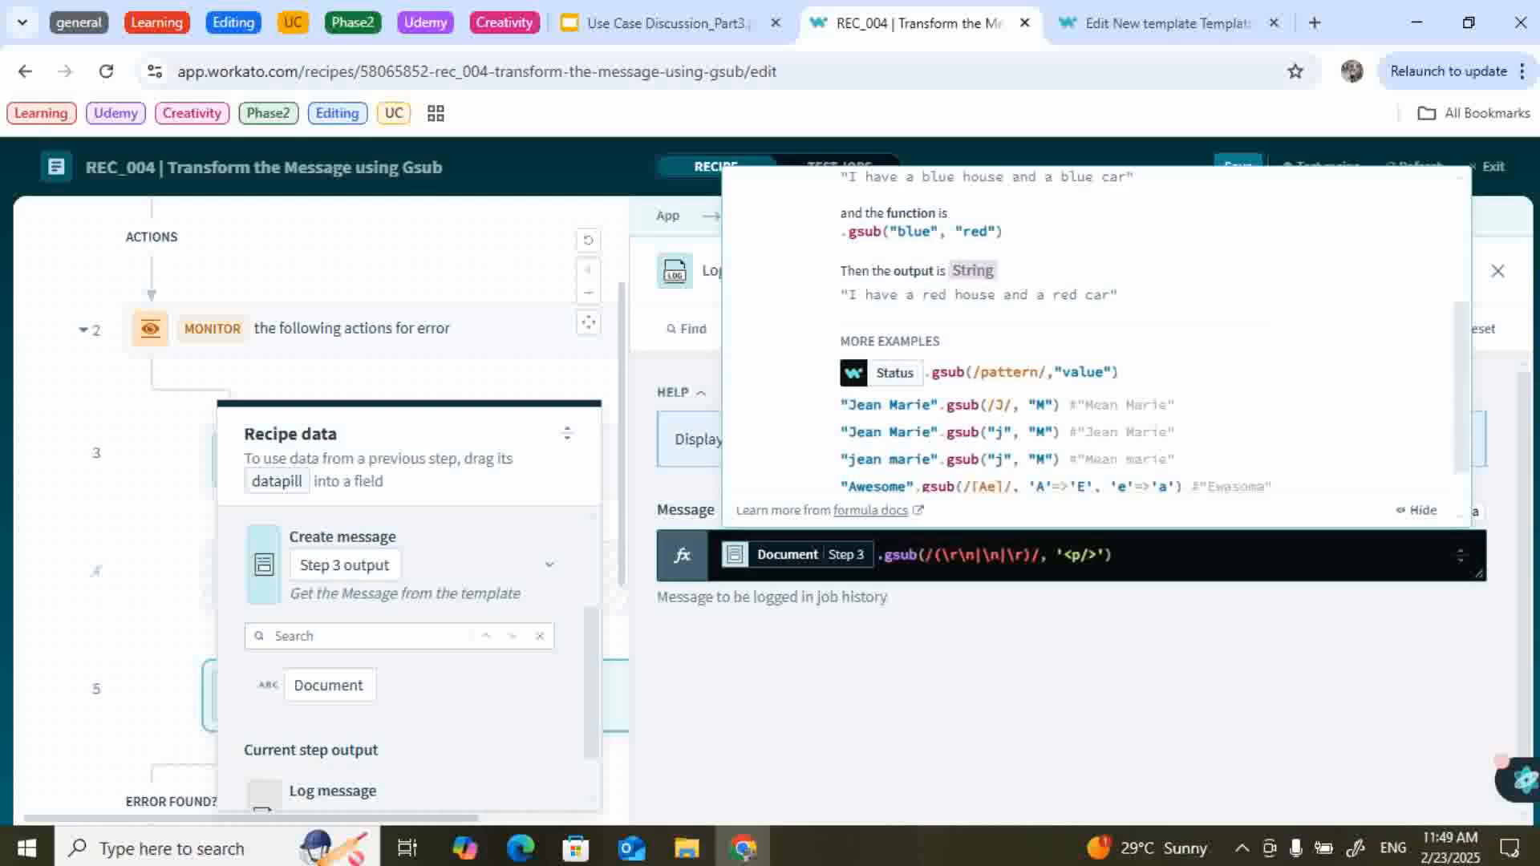
pyautogui.scroll(1, 1095, 345)
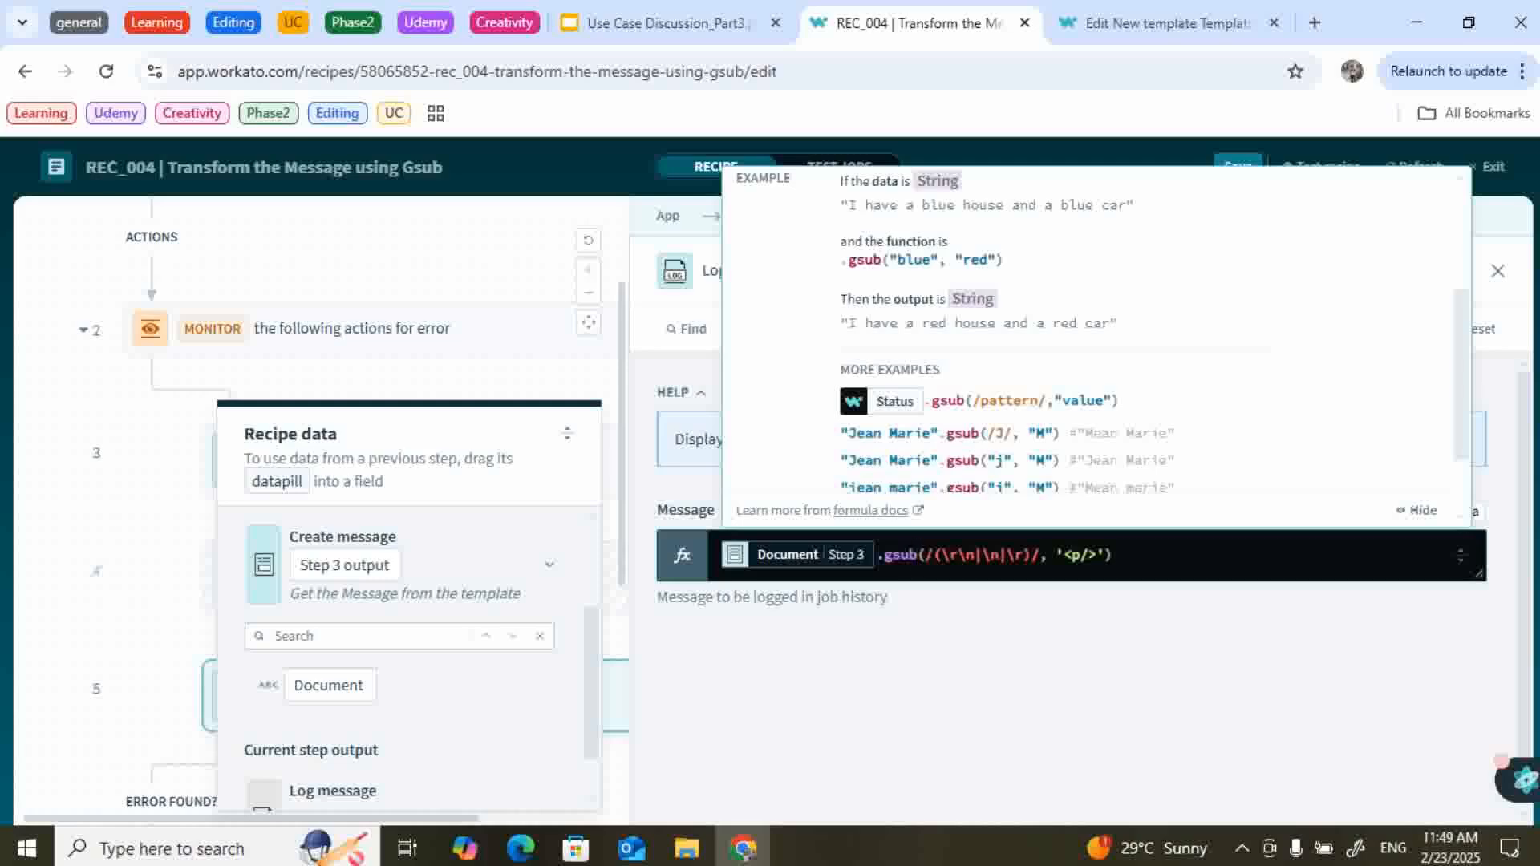
pyautogui.scroll(-1, 1096, 345)
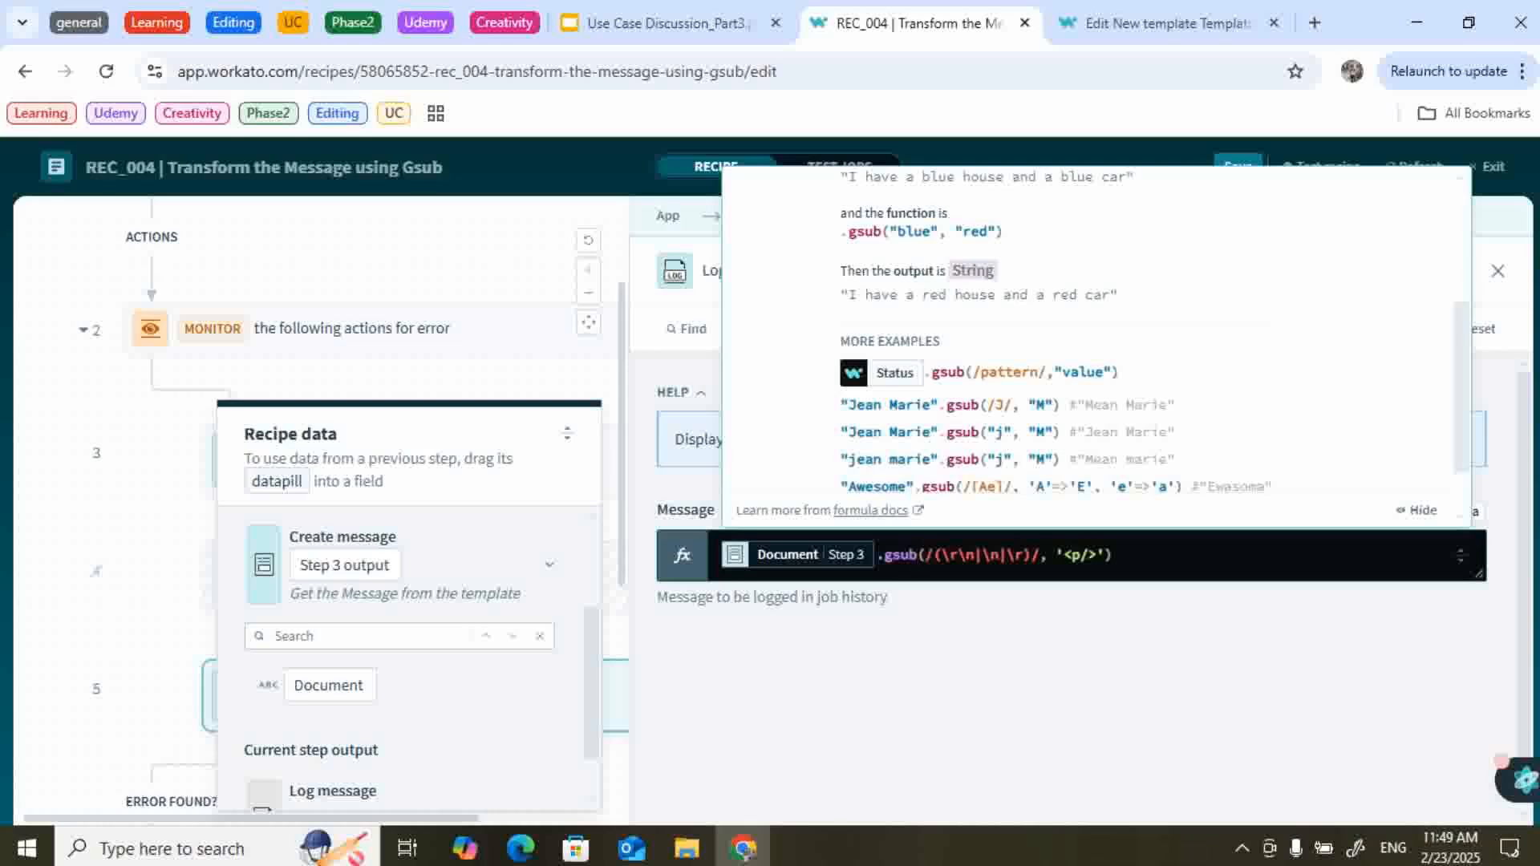
pyautogui.scroll(-1, 1096, 345)
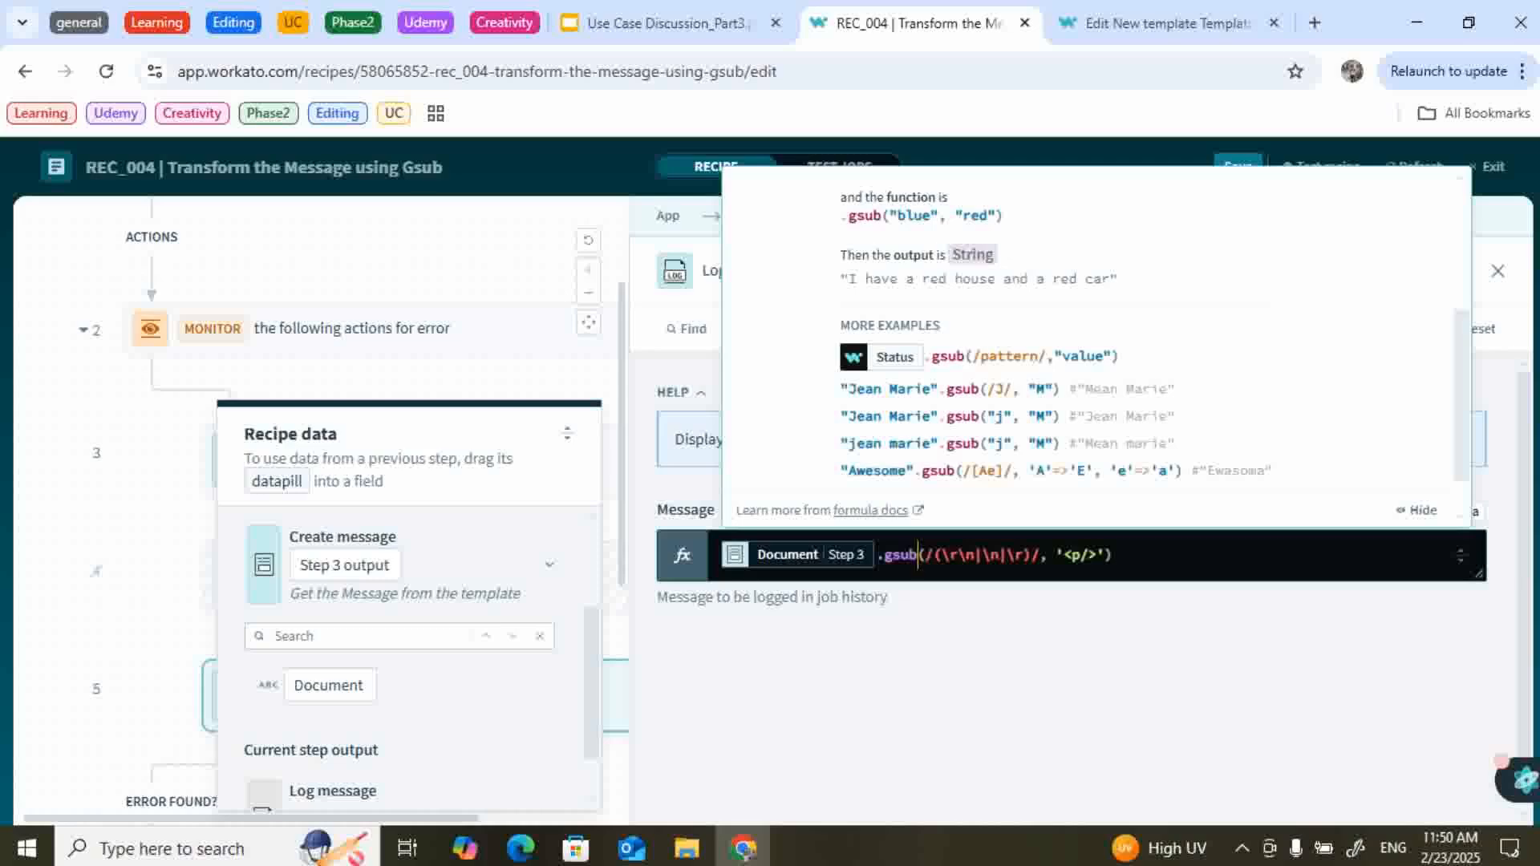
# Dismiss the gsub help, then present Use Case Discussion_Part3 full screen on its Use case Details slide.
pyautogui.click(957, 555)
pyautogui.click(1075, 690)
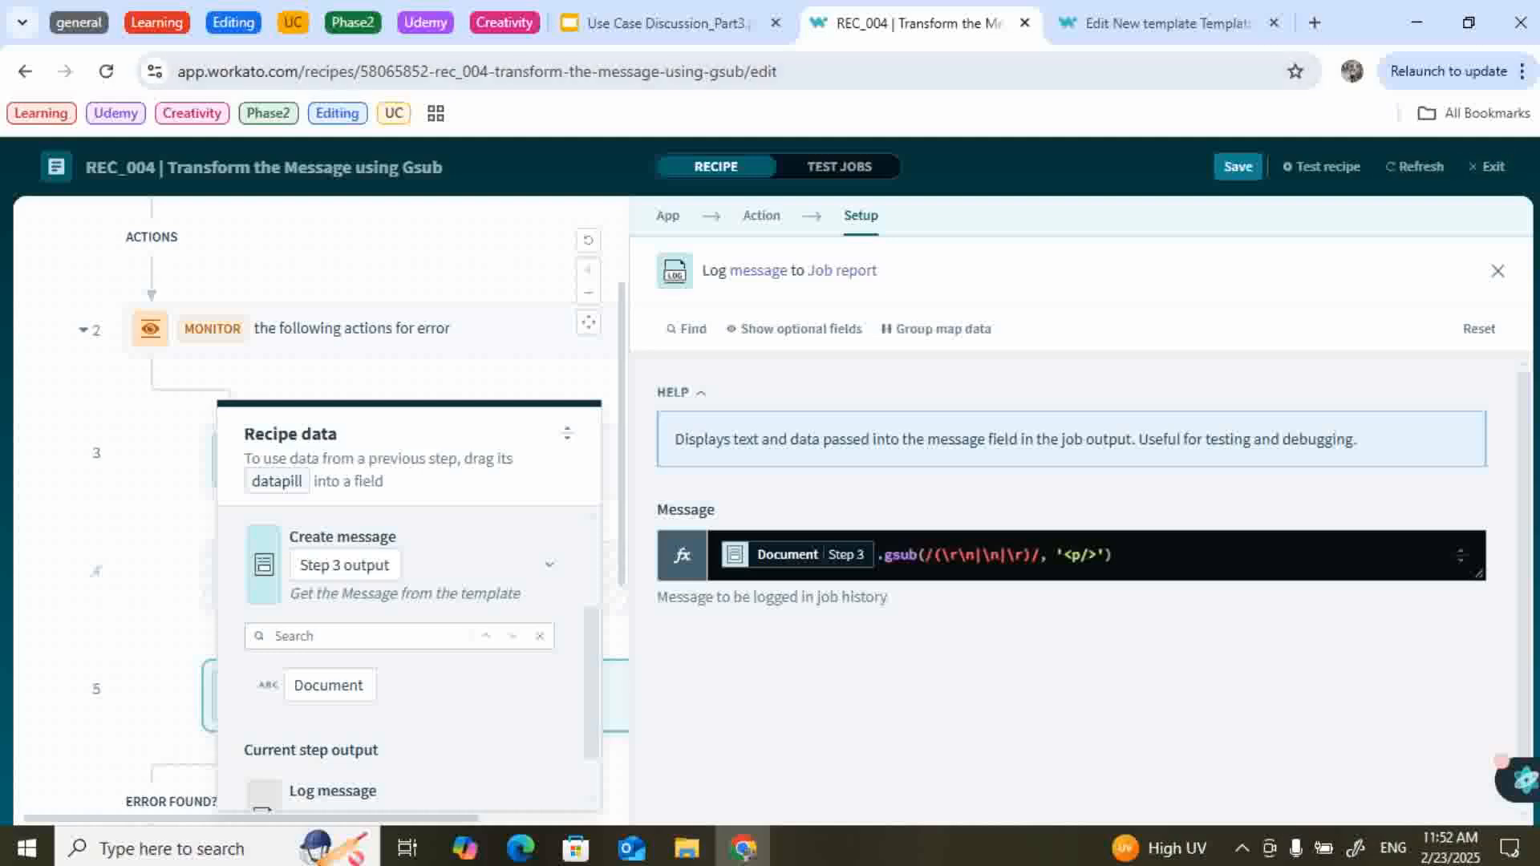
pyautogui.click(670, 24)
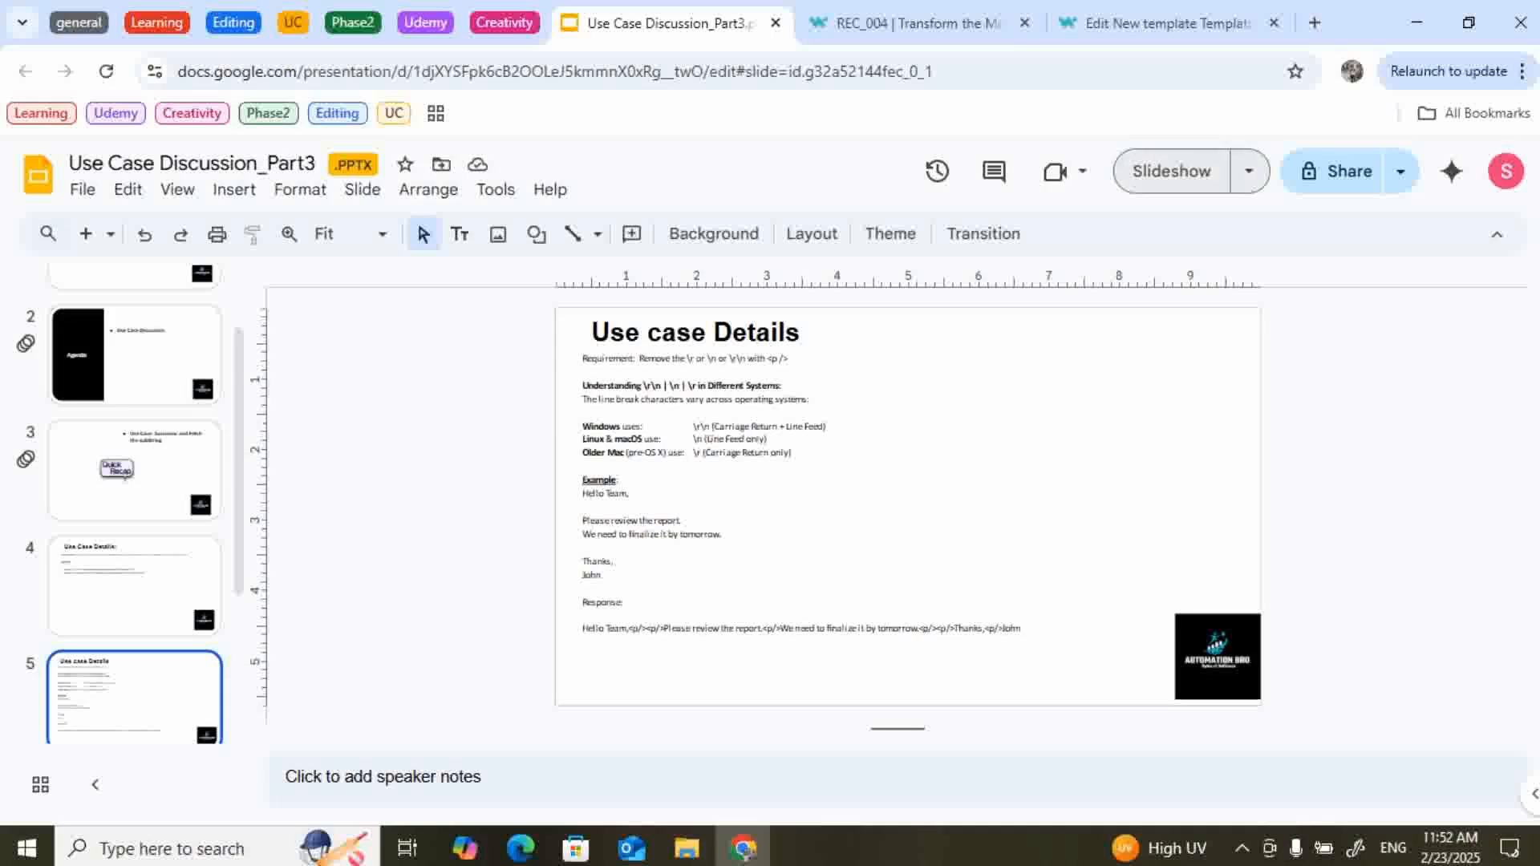
pyautogui.click(1171, 171)
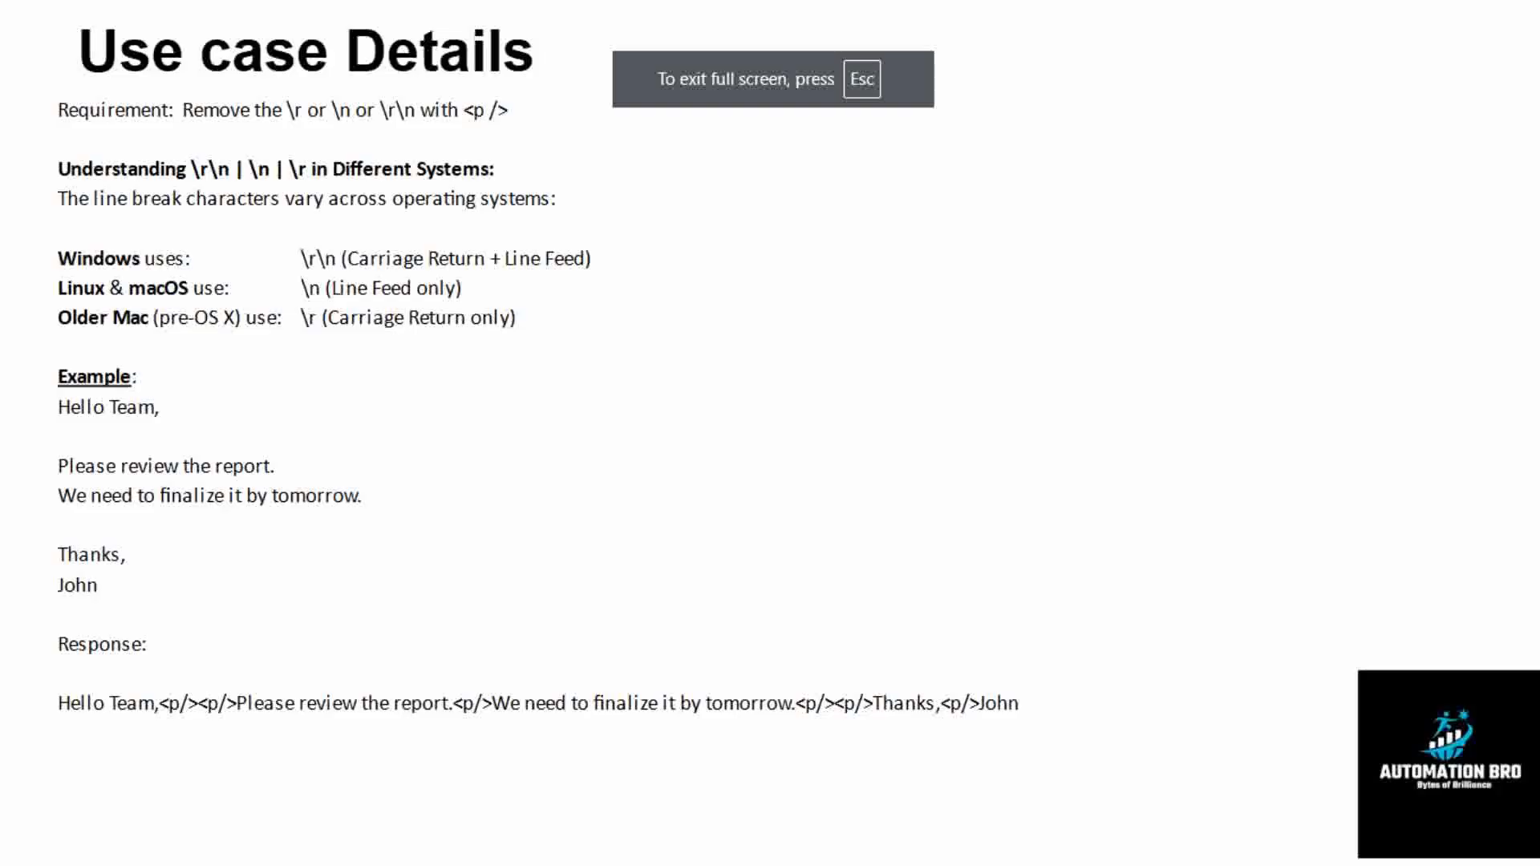